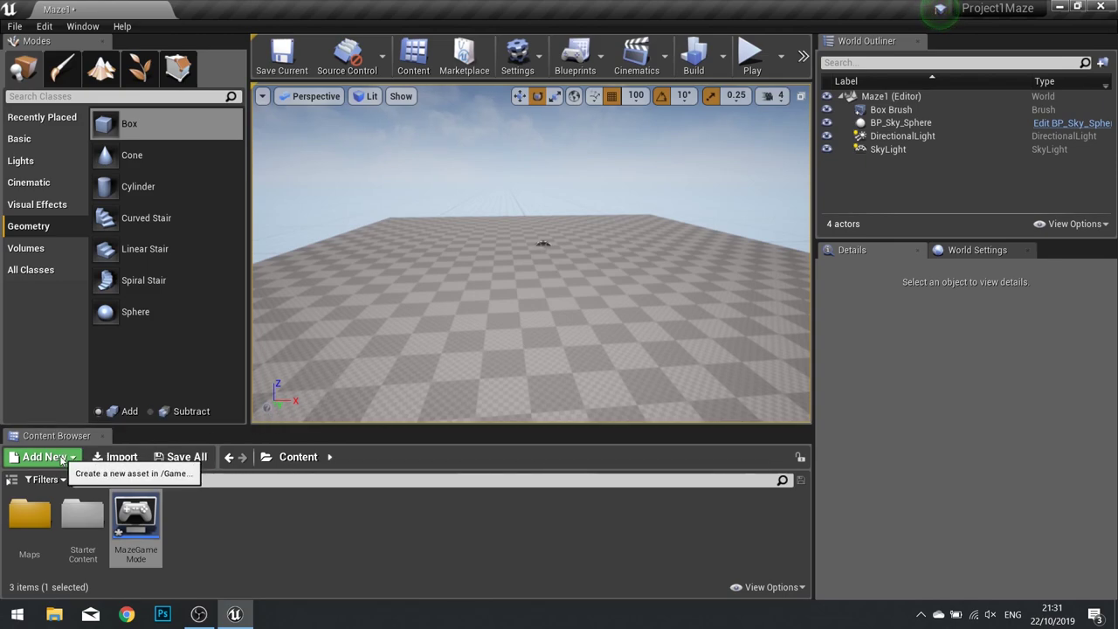
- Add a new Blueprint Class with Character as its parent and name it PlayerCharacter
click(62, 460)
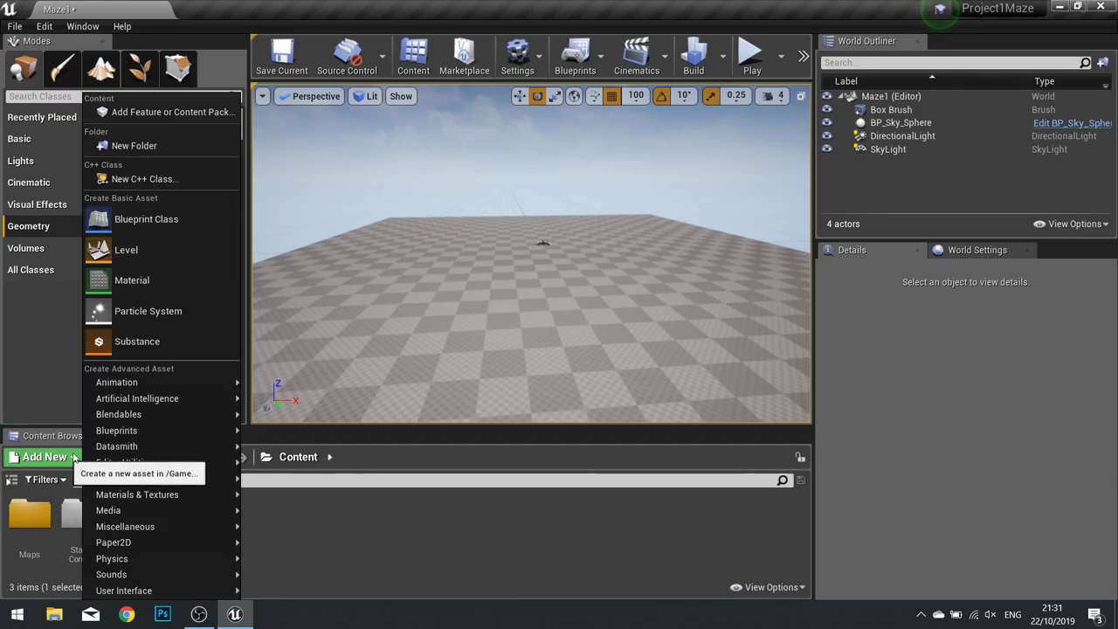
click(154, 230)
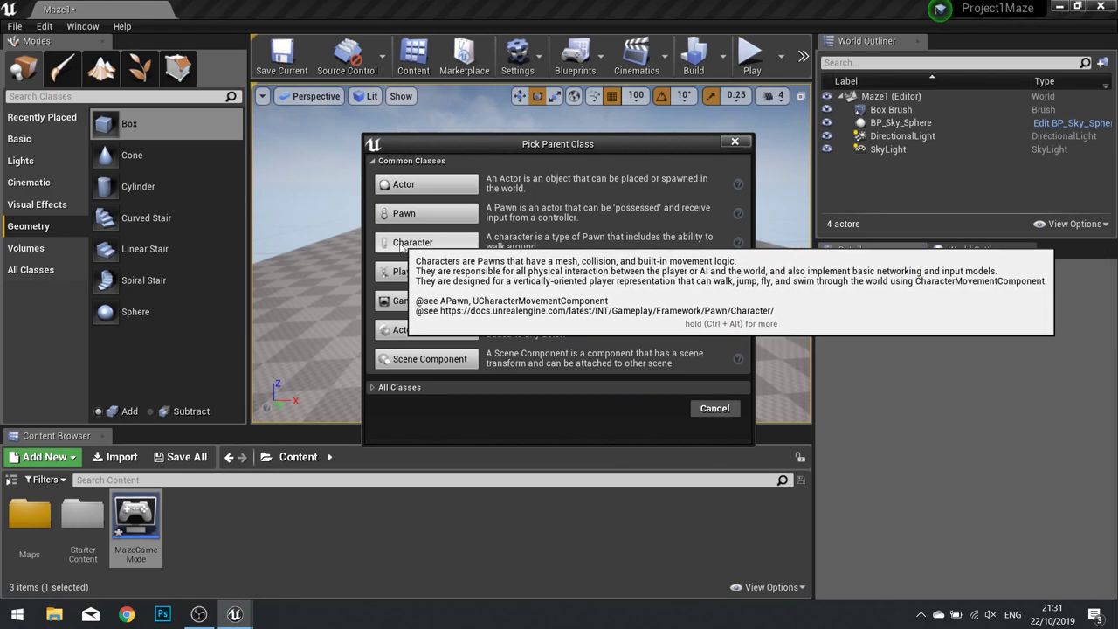
click(429, 246)
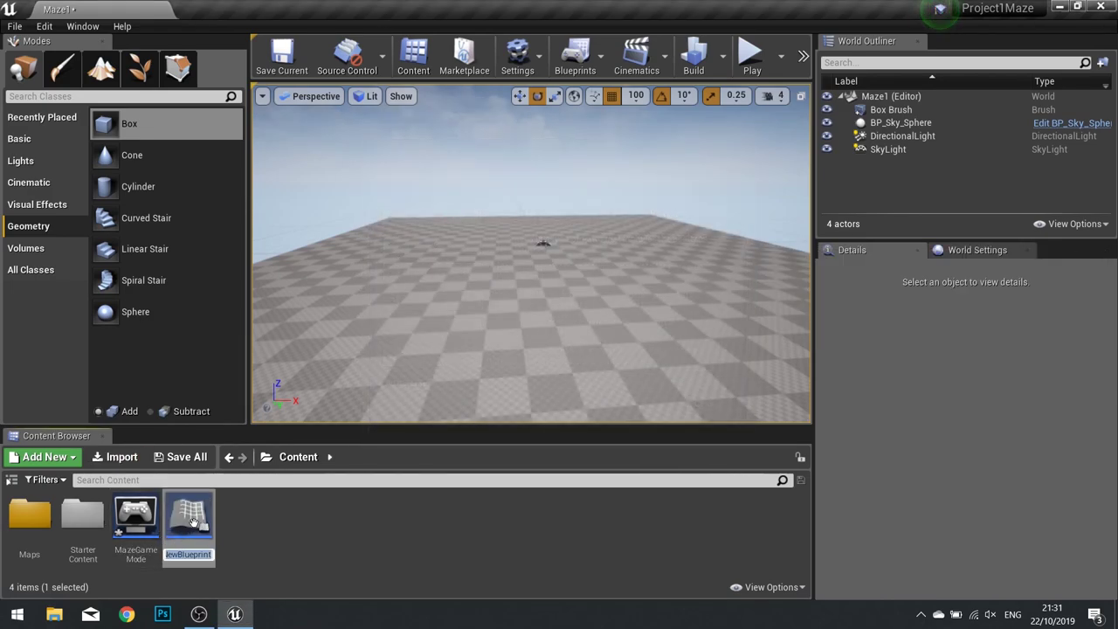
text(Playerchara)
key(BackSpace)
key(BackSpace)
key(BackSpace)
key(BackSpace)
key(BackSpace)
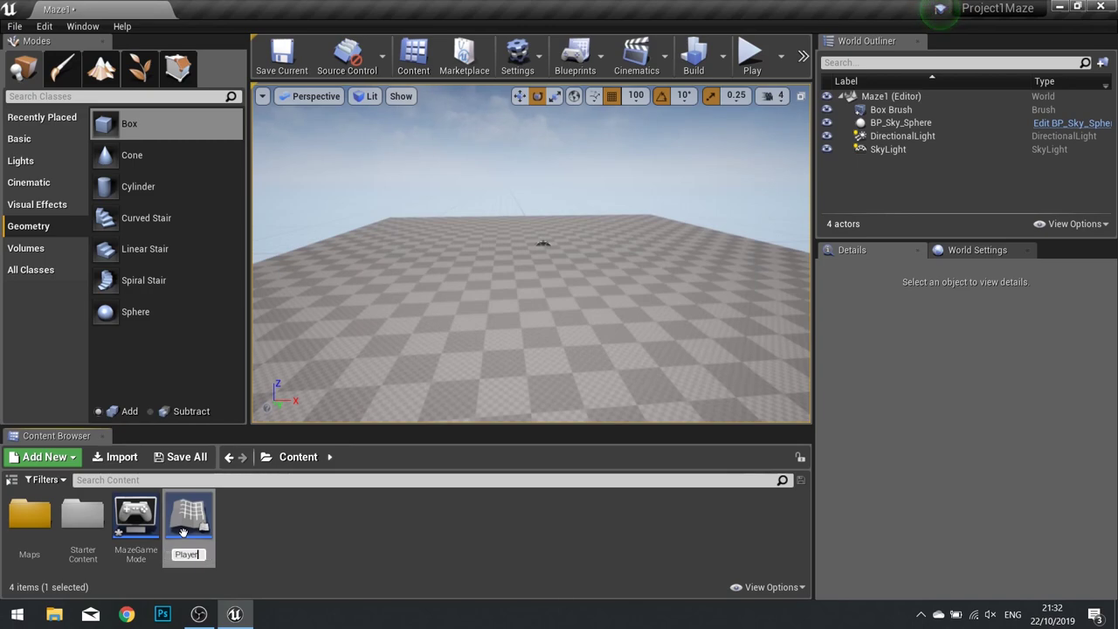
text(Character)
key(Return)
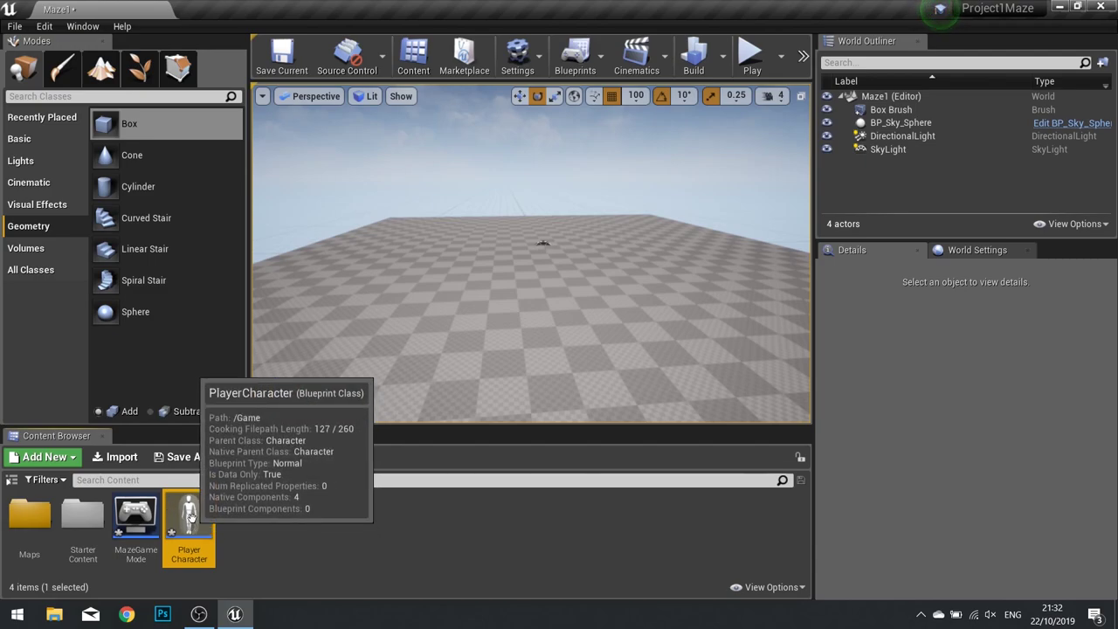
- Open PlayerCharacter and inspect its CapsuleComponent, ArrowComponent, Mesh and CharacterMovement components
double_click(189, 522)
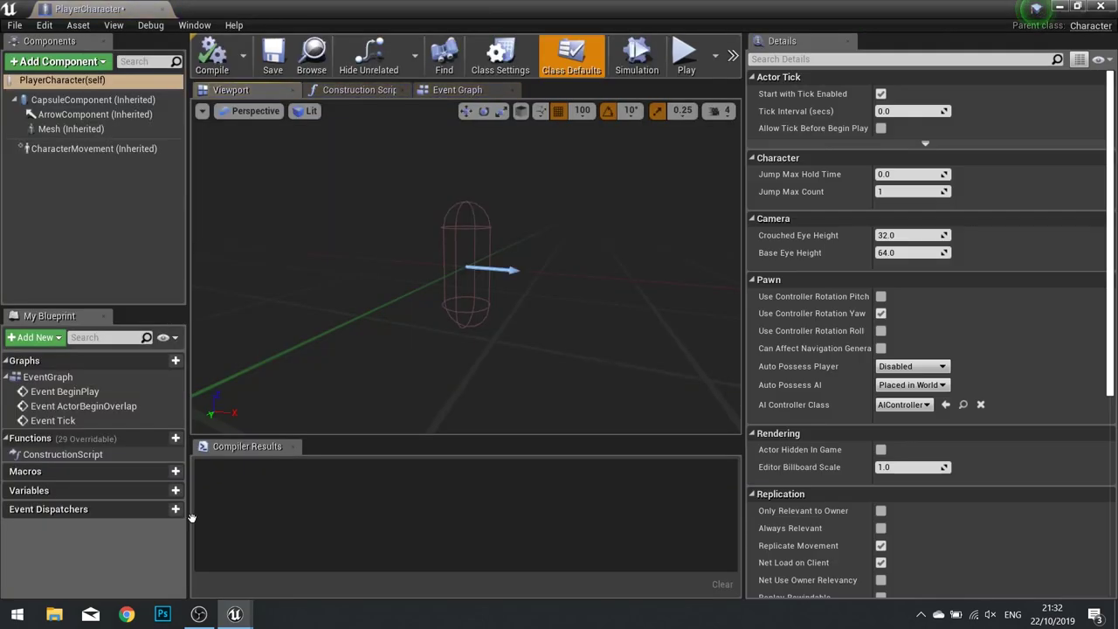
click(109, 99)
click(117, 115)
click(108, 129)
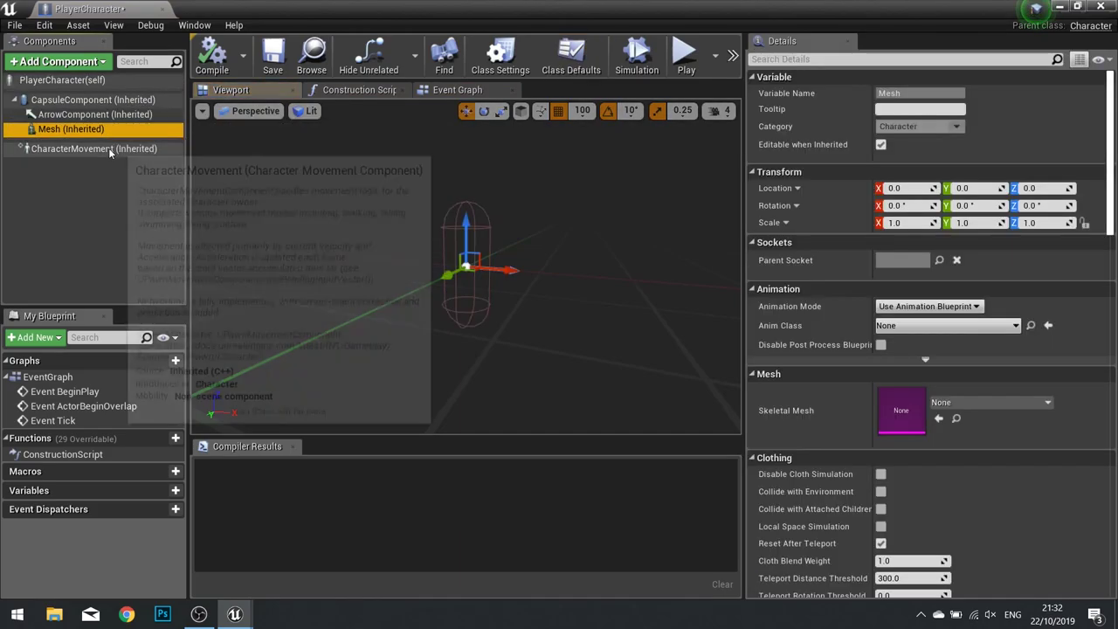
click(108, 147)
click(96, 115)
click(105, 100)
click(107, 128)
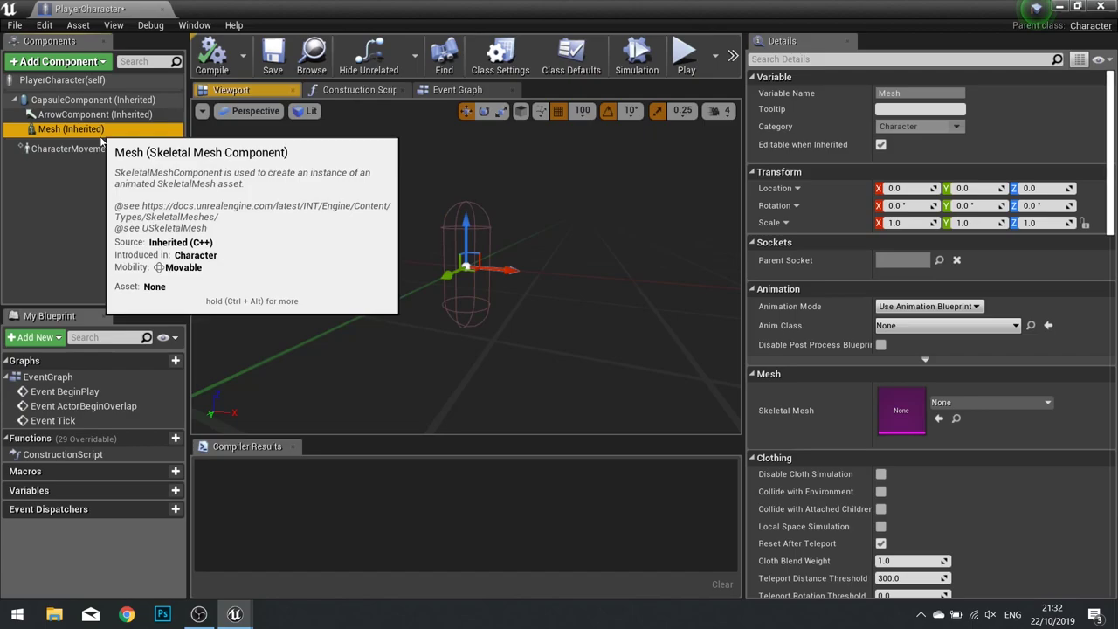
click(108, 148)
click(122, 226)
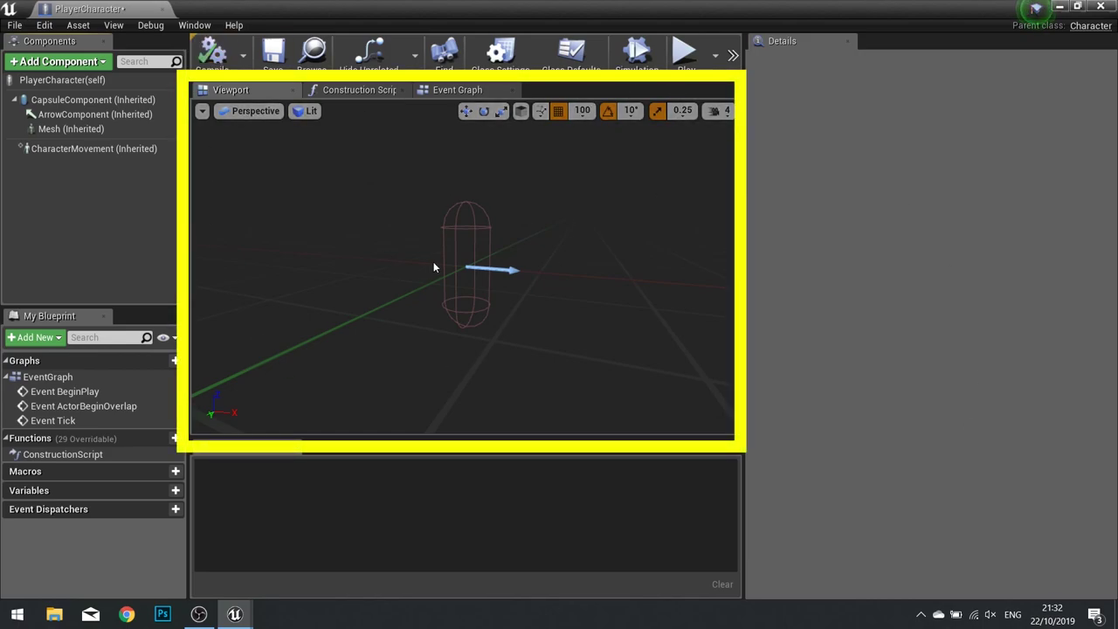
- Look over the Construction Script and Event Graph, then return to the Viewport
click(353, 92)
click(463, 91)
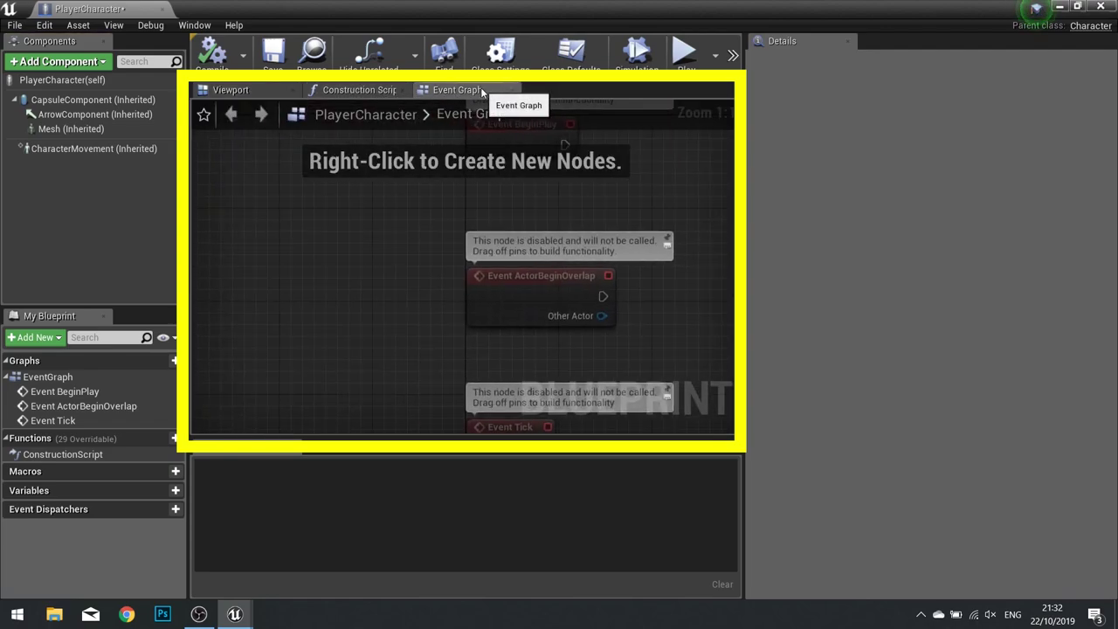
click(232, 90)
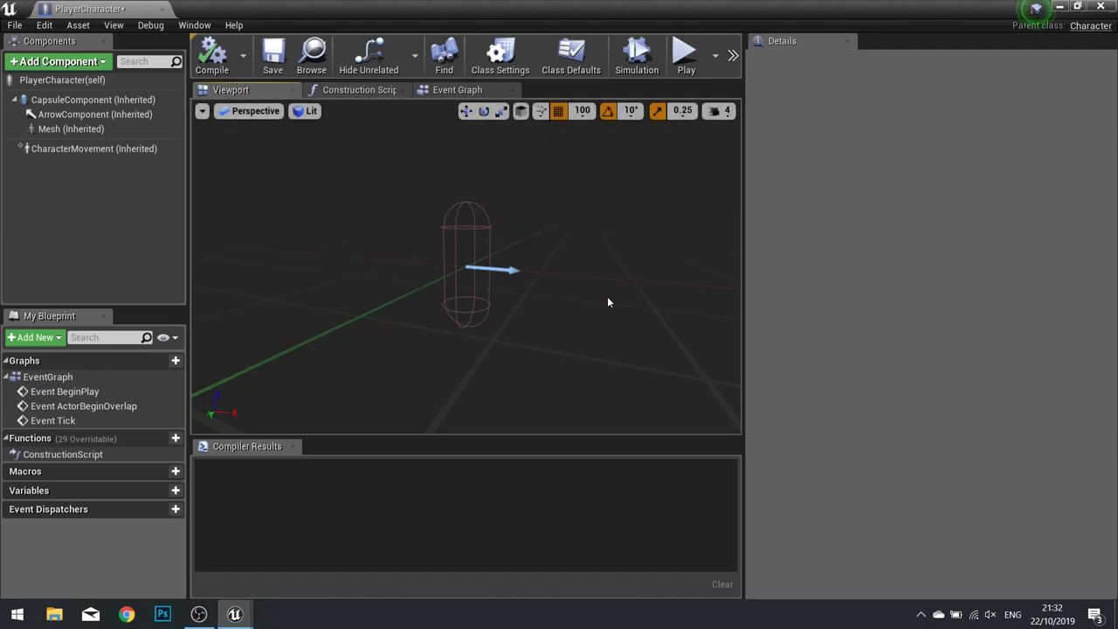
click(343, 92)
right_drag(539, 328, 382, 305)
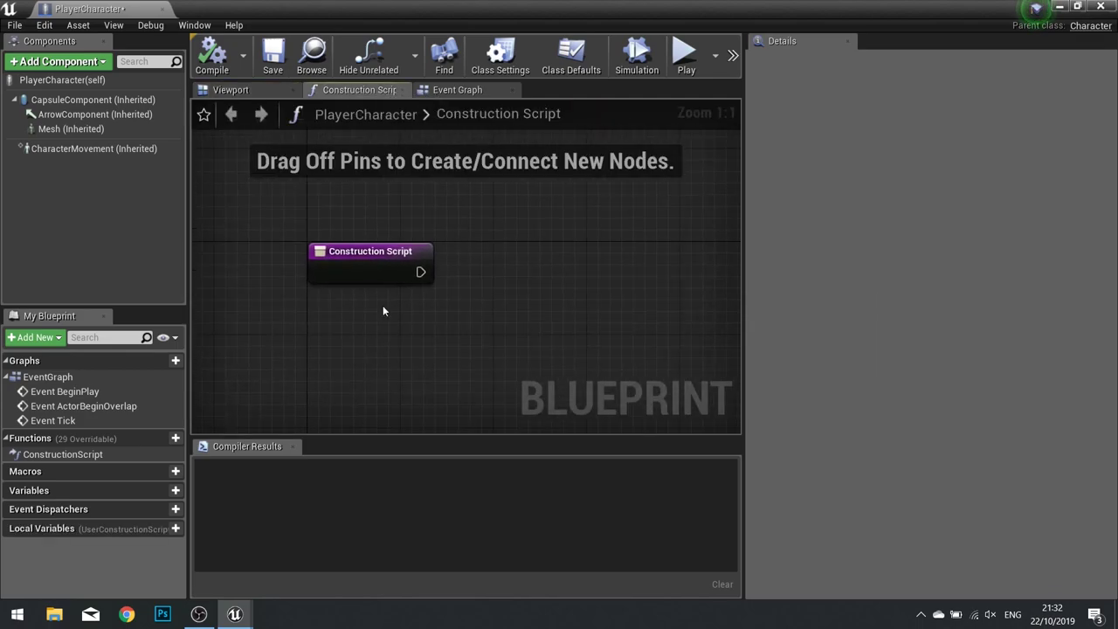
scroll(391, 306, down, 2)
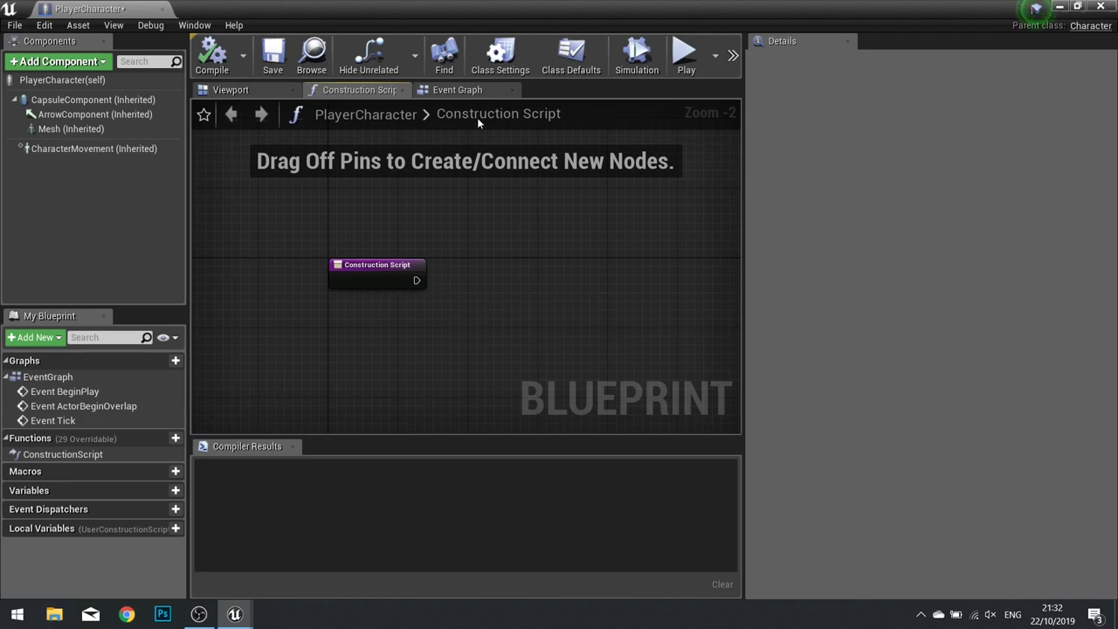
click(457, 90)
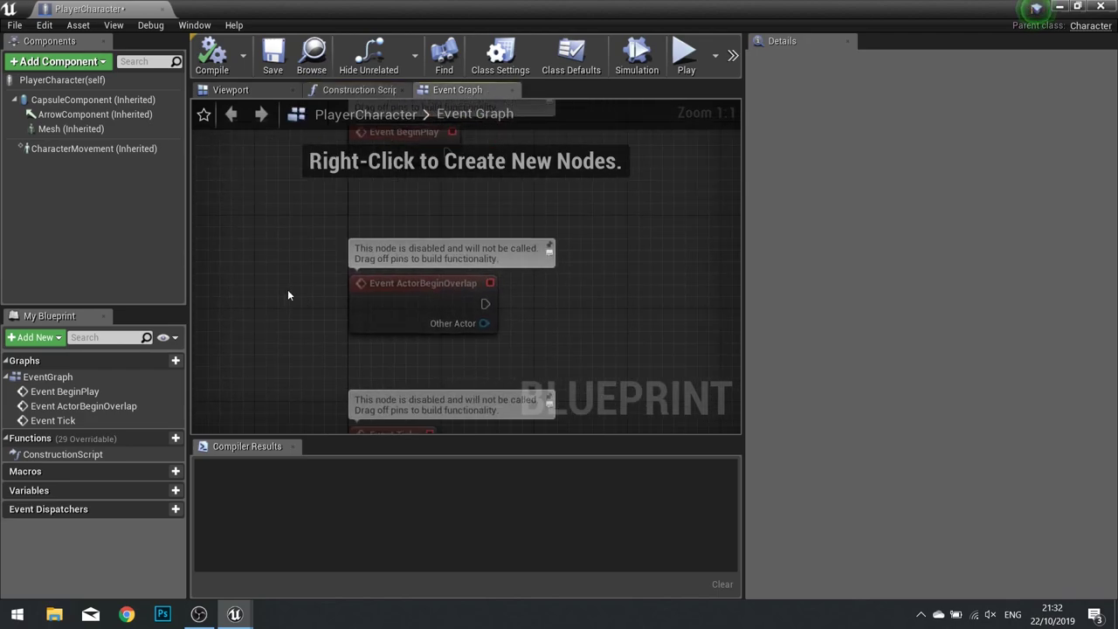
scroll(289, 295, down, 4)
right_drag(275, 288, 374, 322)
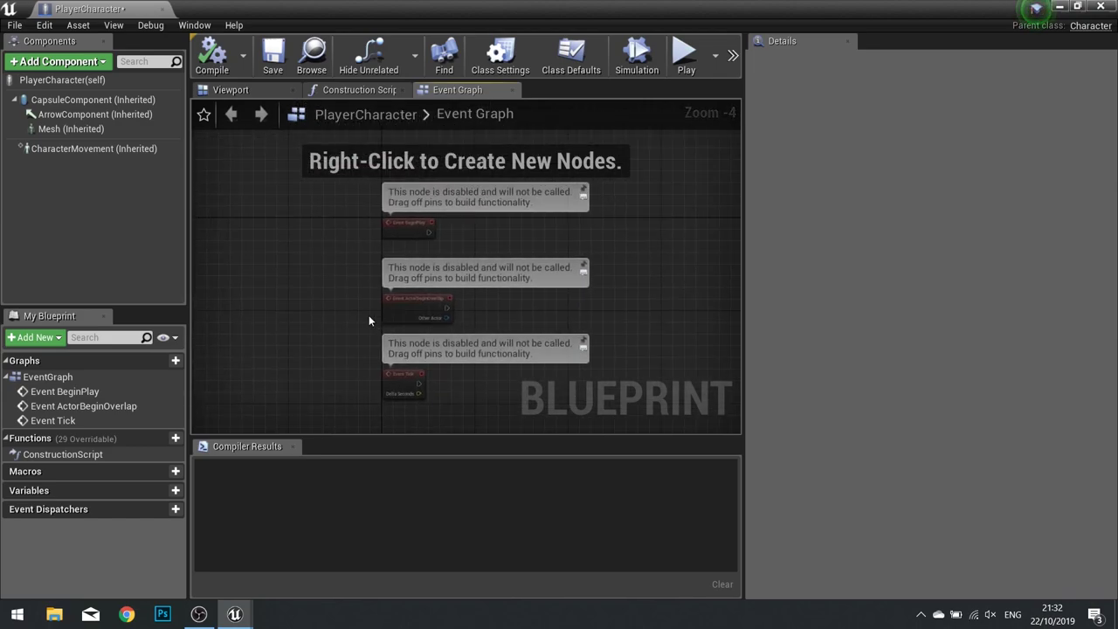
click(234, 90)
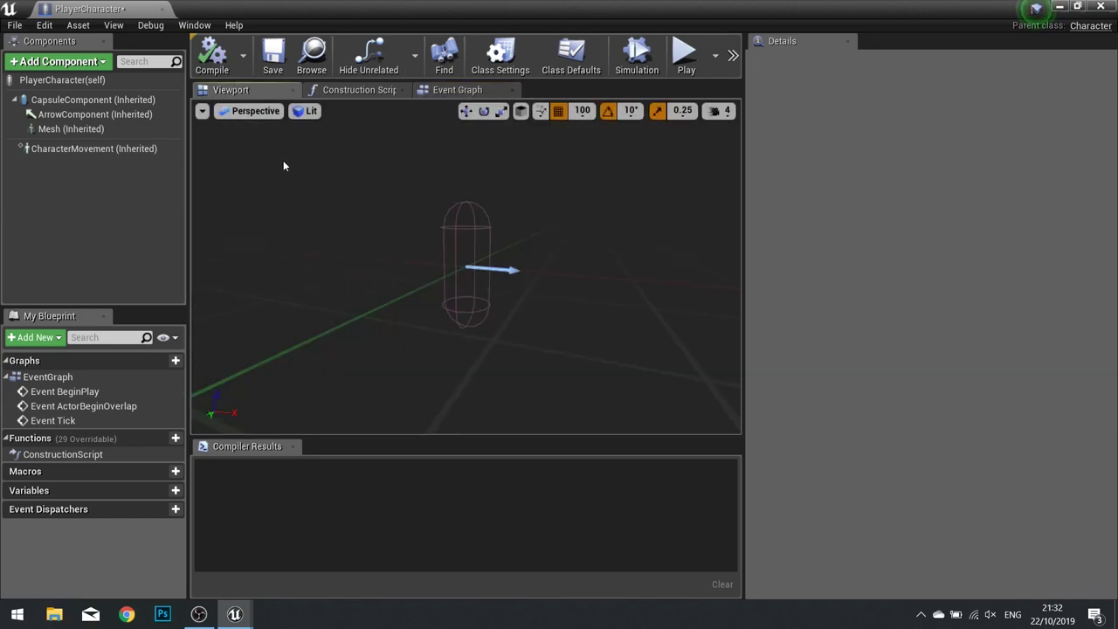
scroll(495, 298, down, 2)
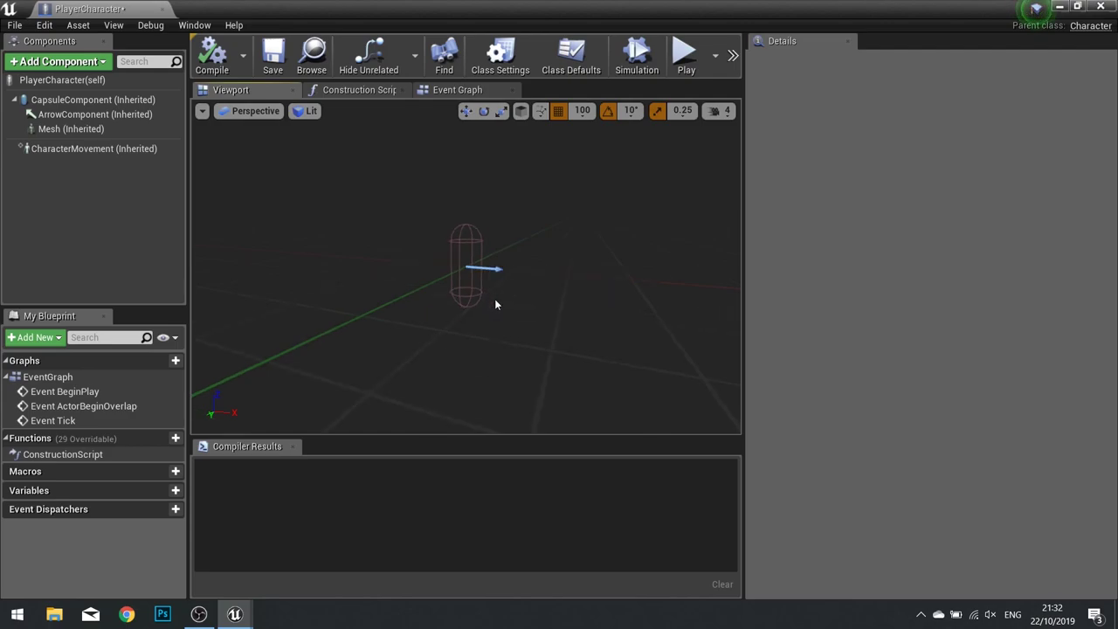
scroll(495, 298, up, 1)
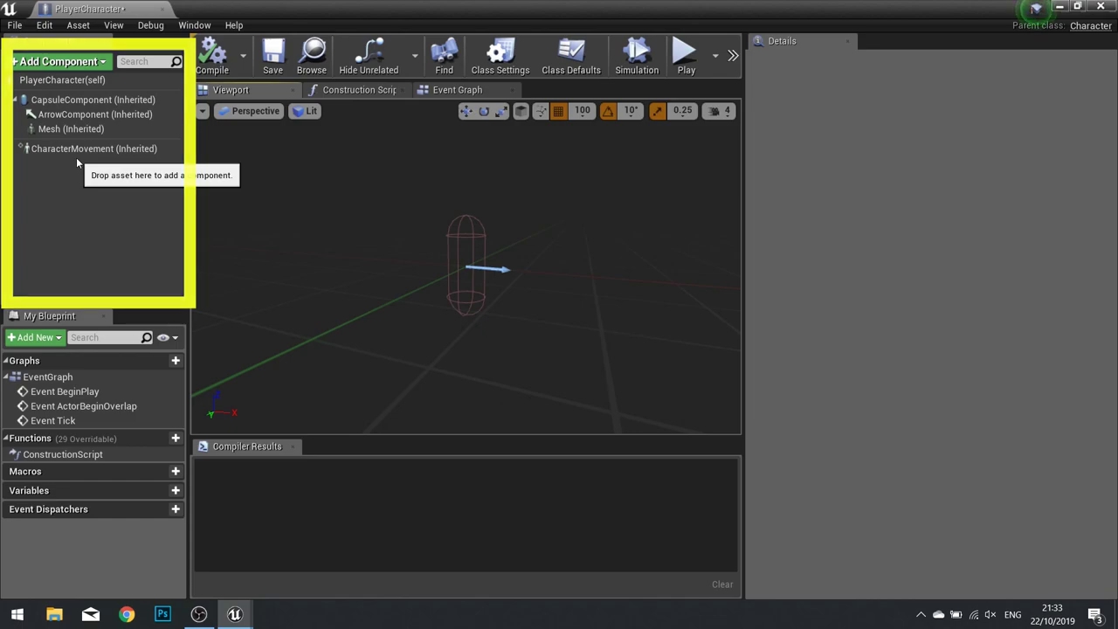
click(96, 102)
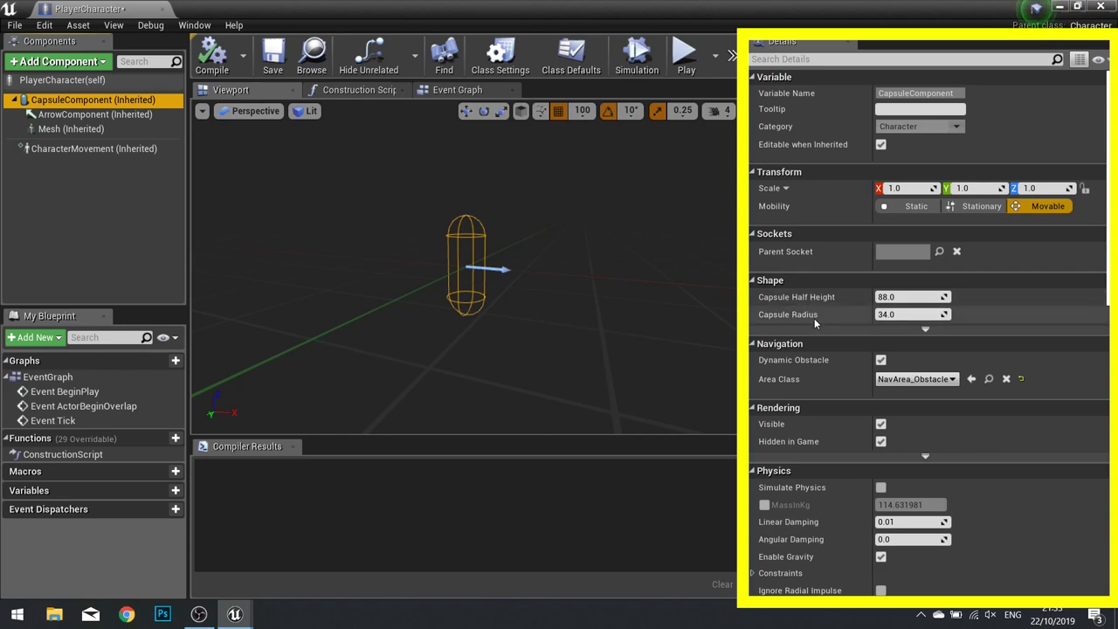
scroll(814, 318, down, 5)
scroll(816, 317, up, 3)
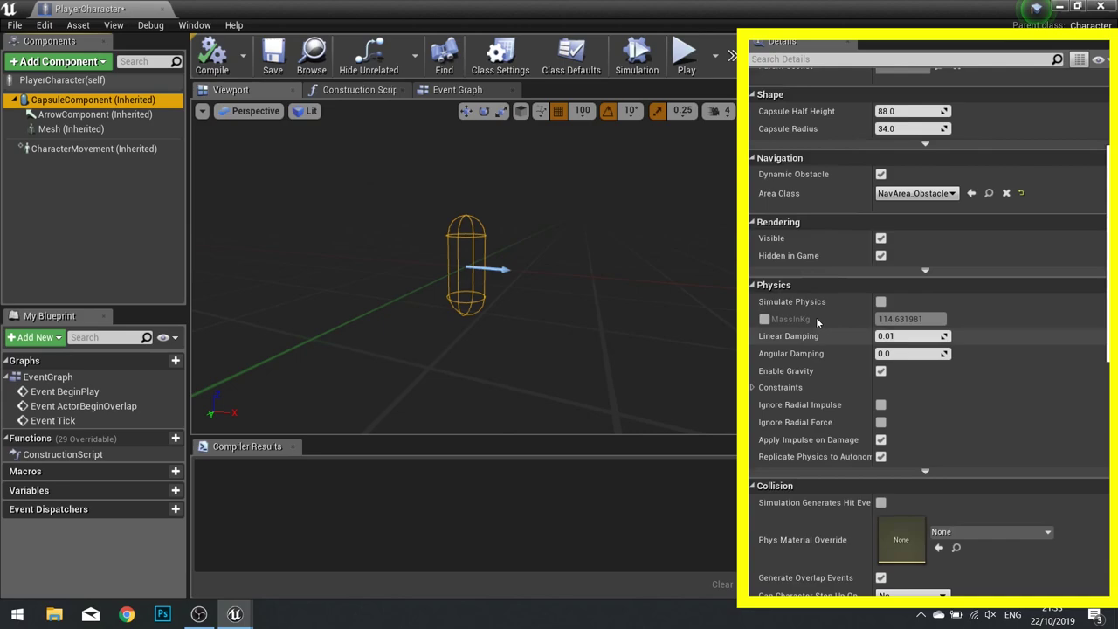
scroll(816, 317, up, 5)
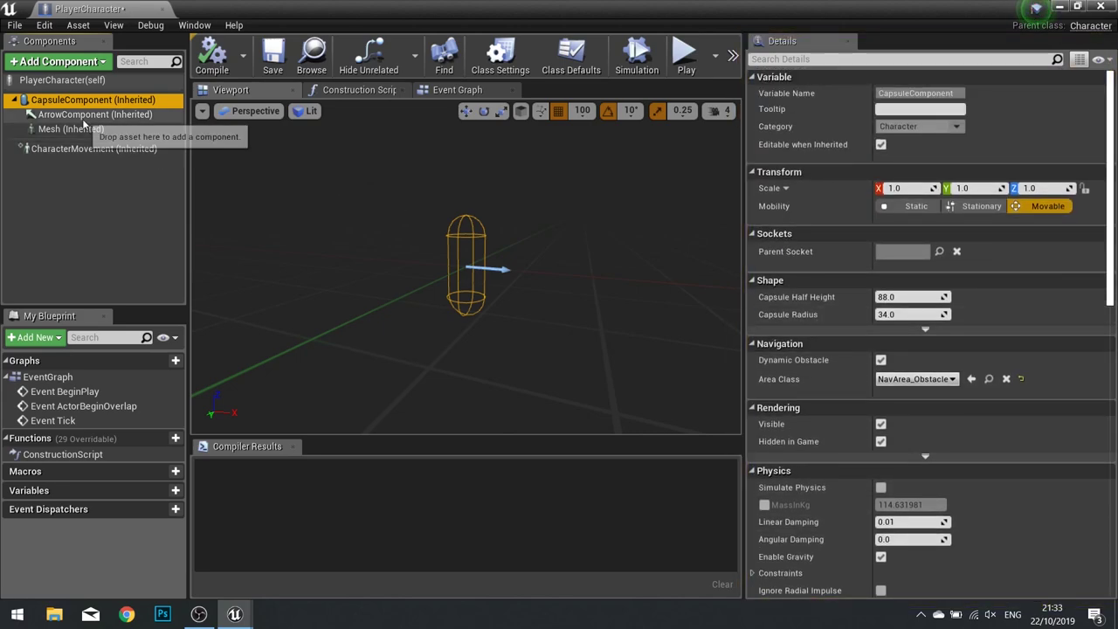
click(88, 115)
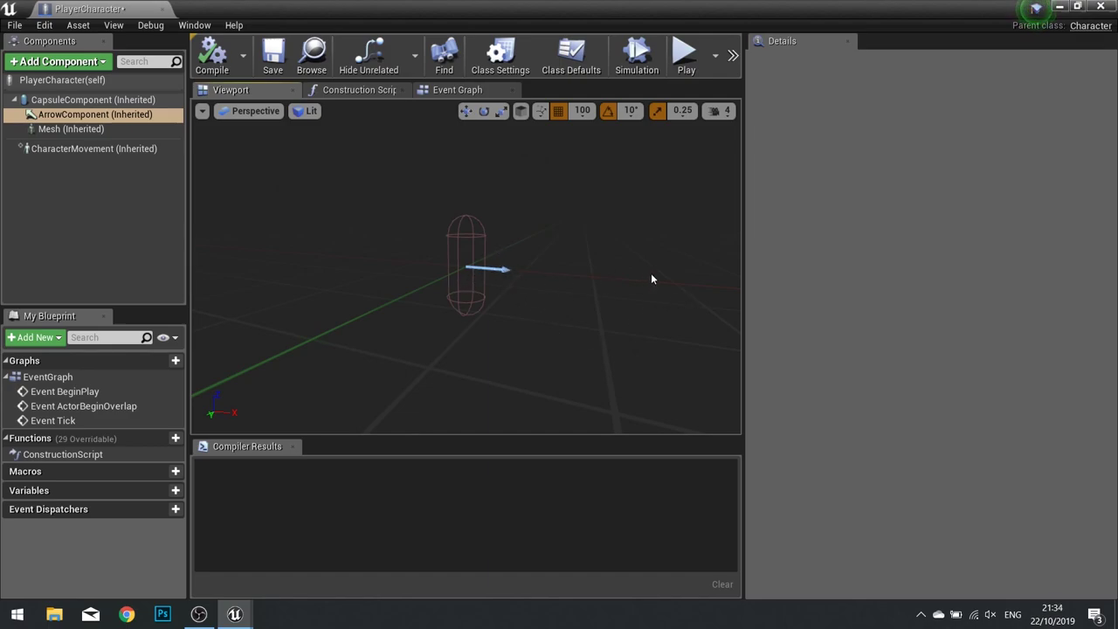
click(46, 131)
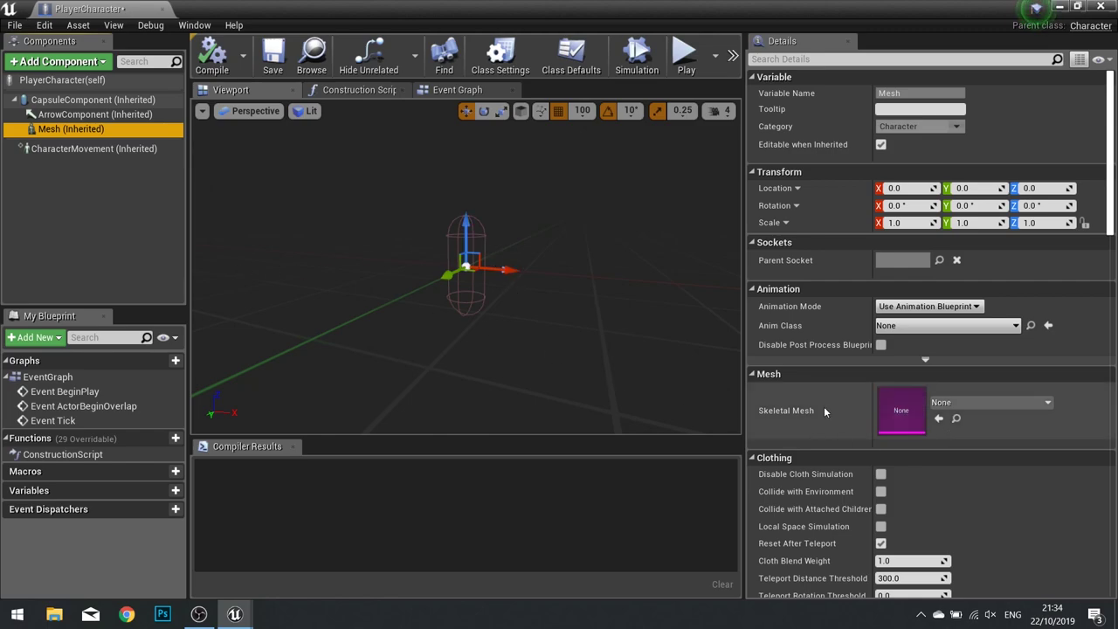
click(50, 150)
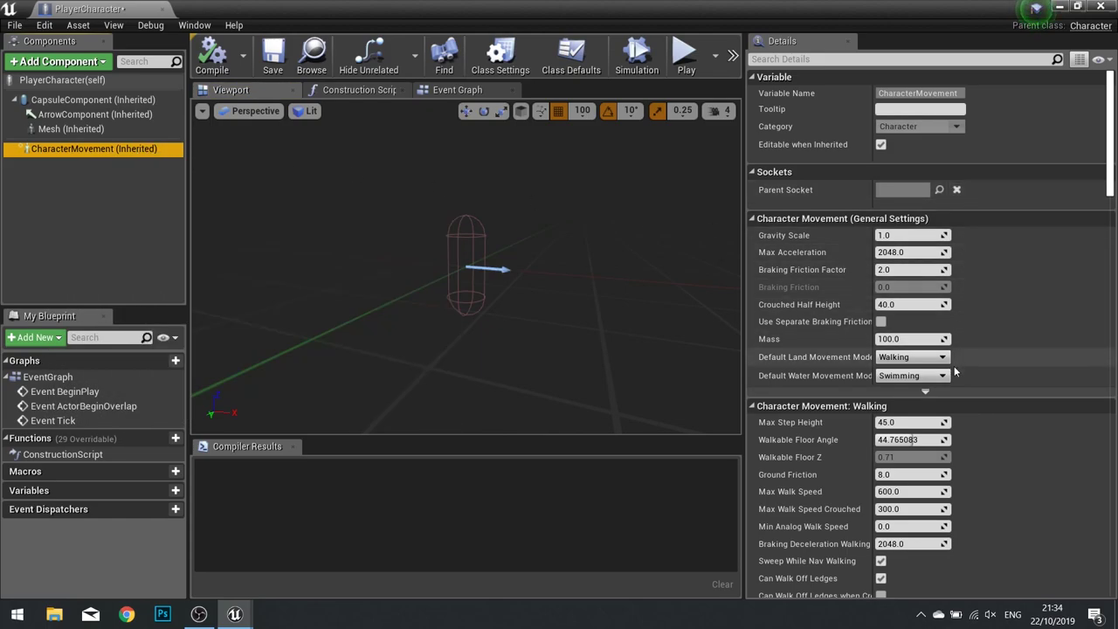
scroll(952, 417, down, 6)
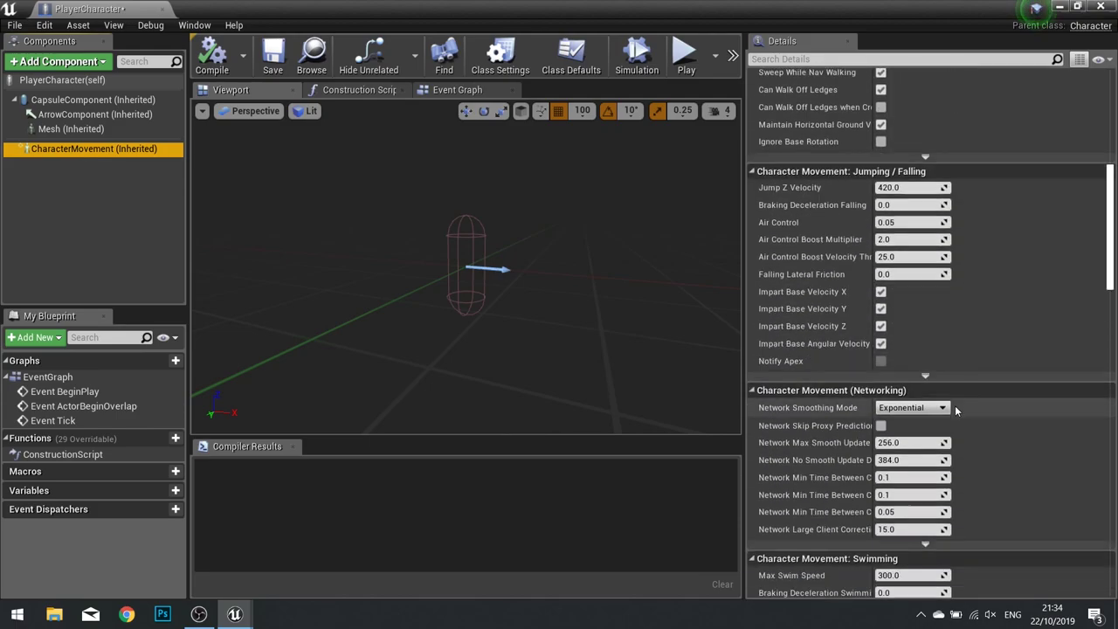
scroll(955, 405, down, 15)
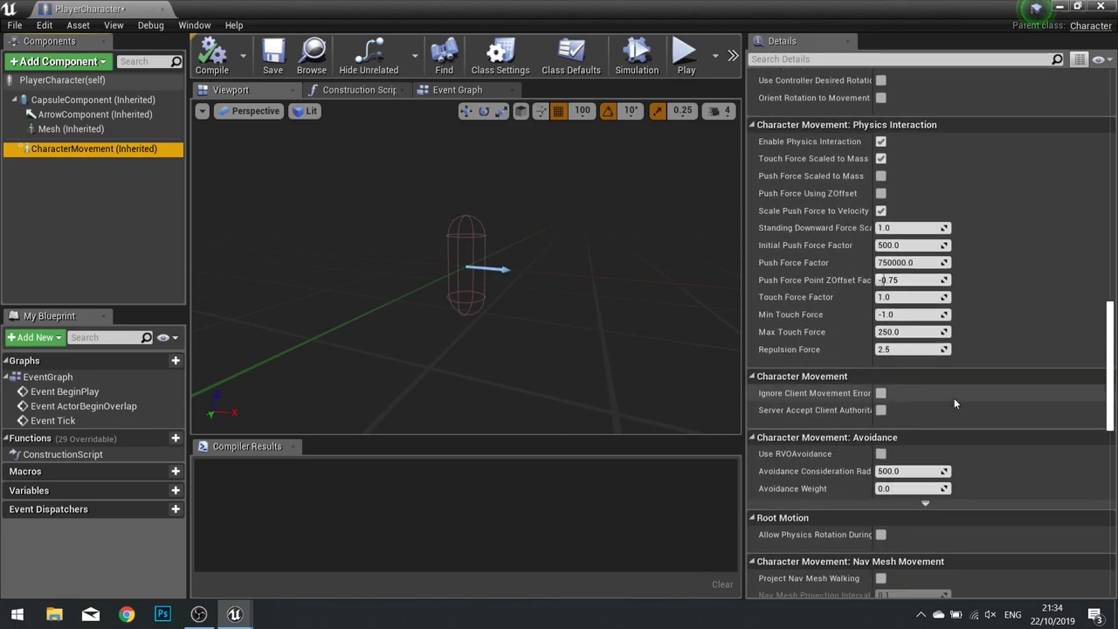
scroll(954, 398, up, 20)
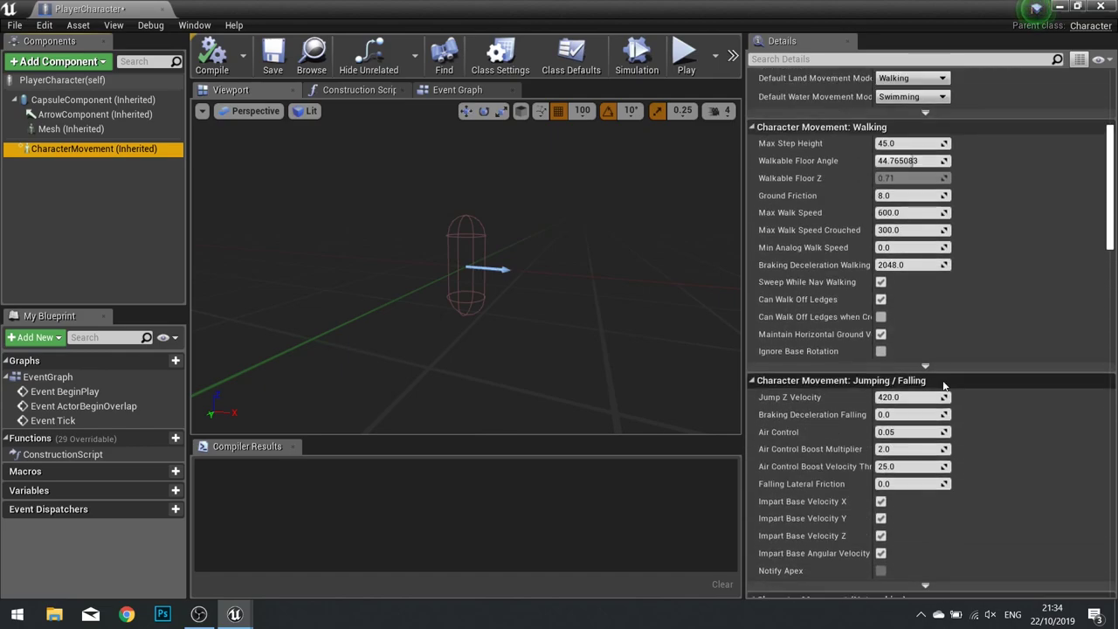
scroll(944, 384, up, 5)
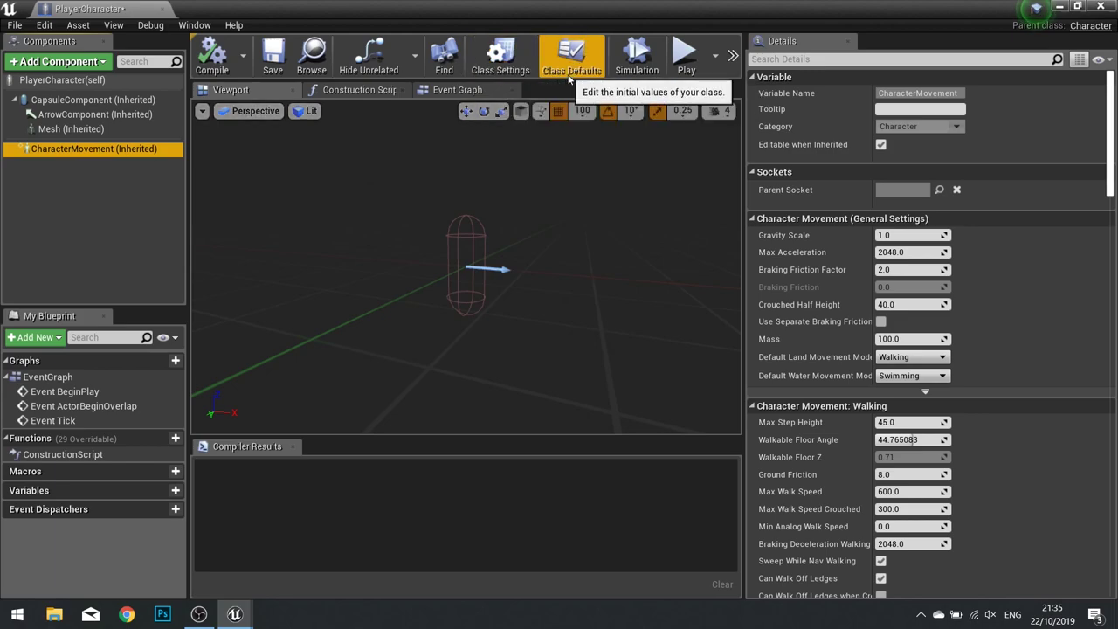
- Show PlayerCharacter's Class Settings and Class Defaults, scrolling through the Pawn settings
click(518, 74)
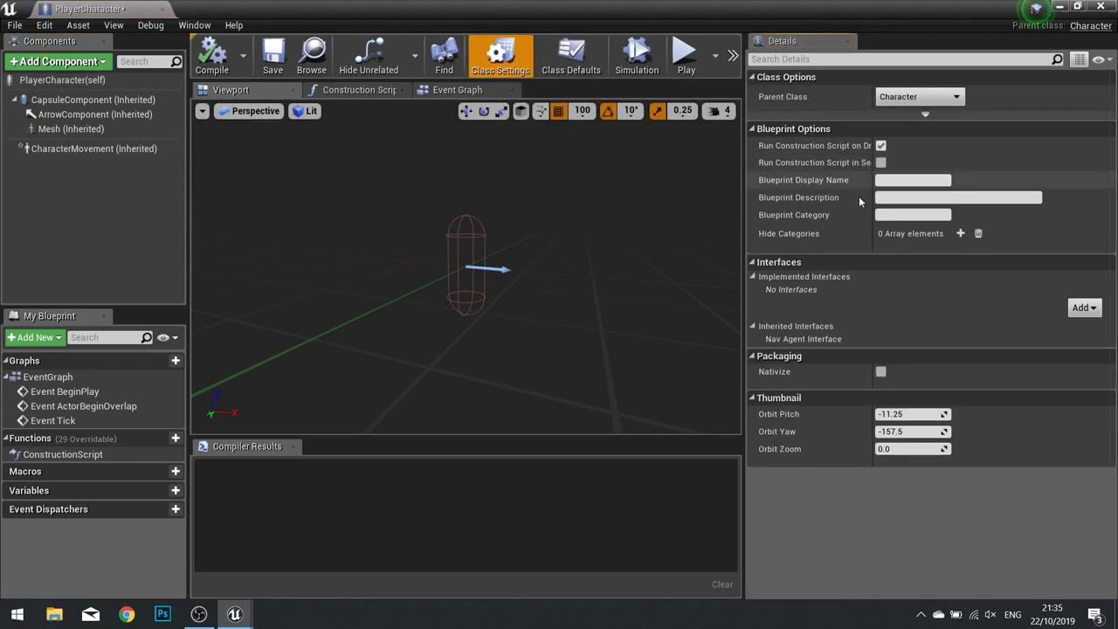
click(574, 56)
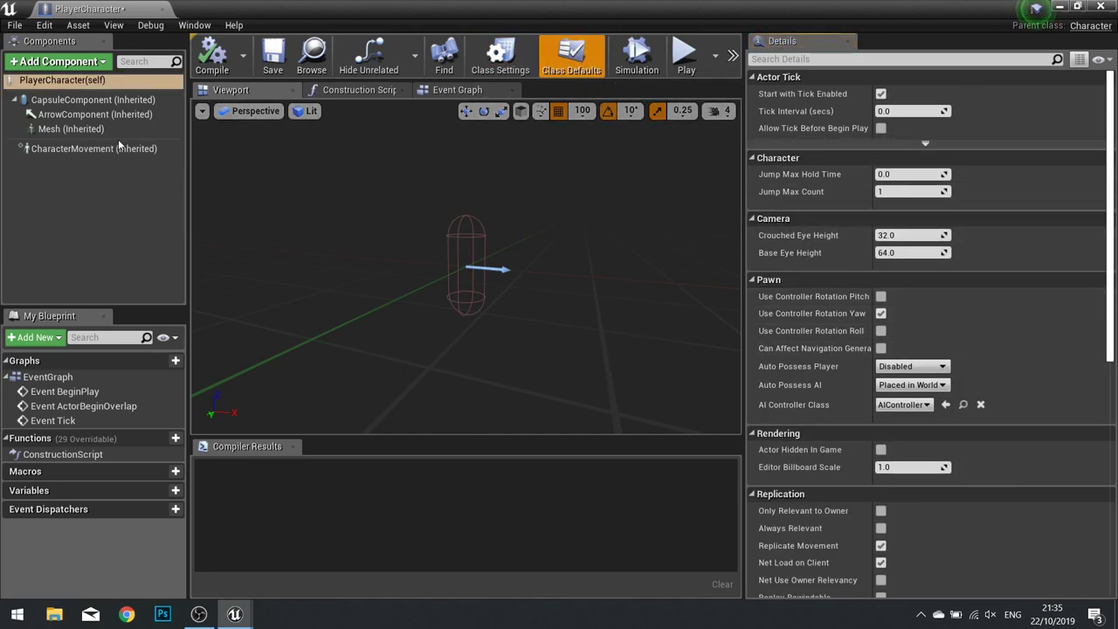
scroll(947, 388, down, 5)
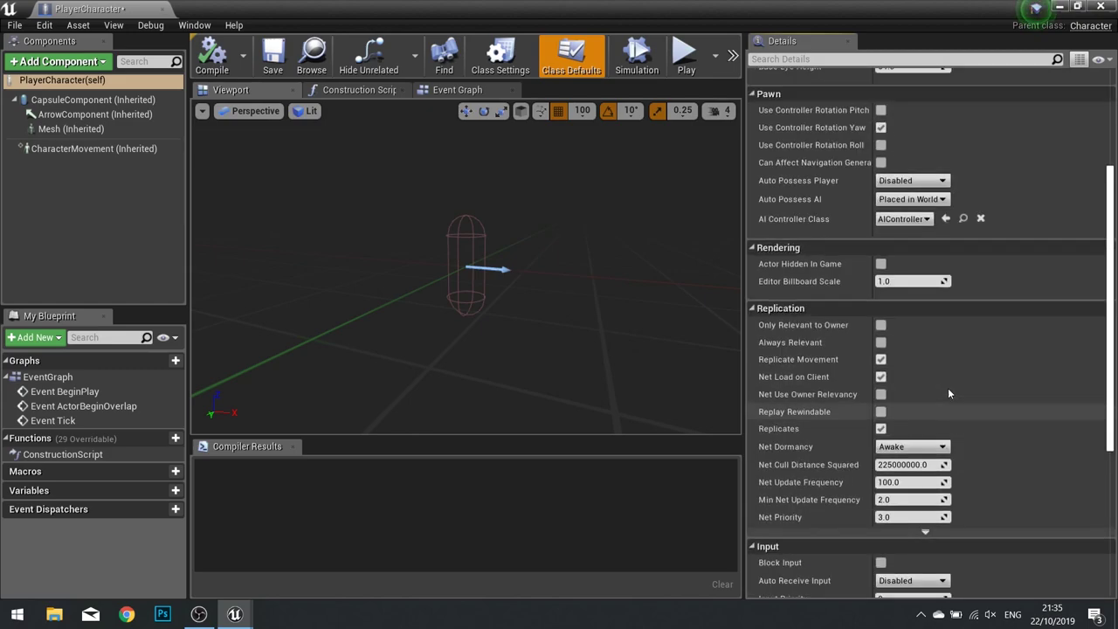
scroll(948, 388, up, 5)
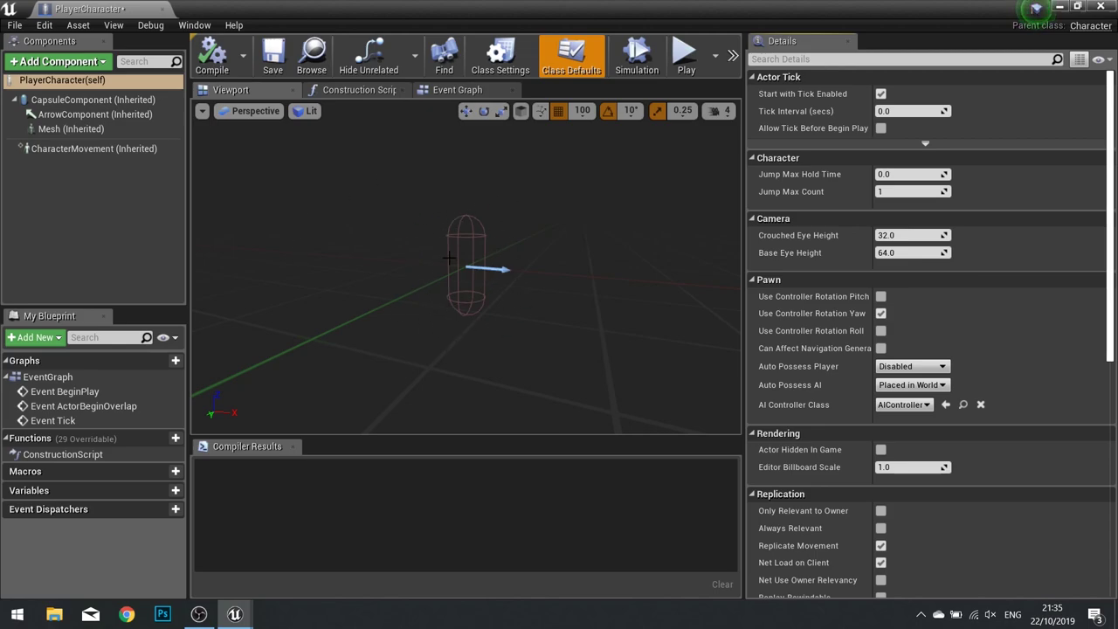
- Search components for 'cam' and add a Camera to PlayerCharacter
click(102, 63)
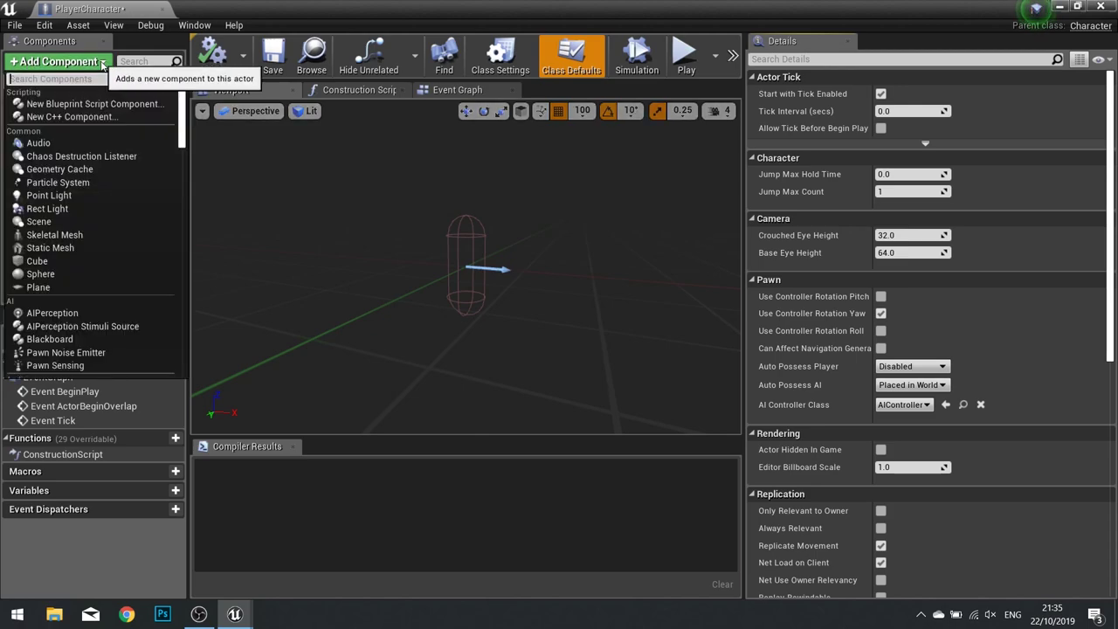
text(camera)
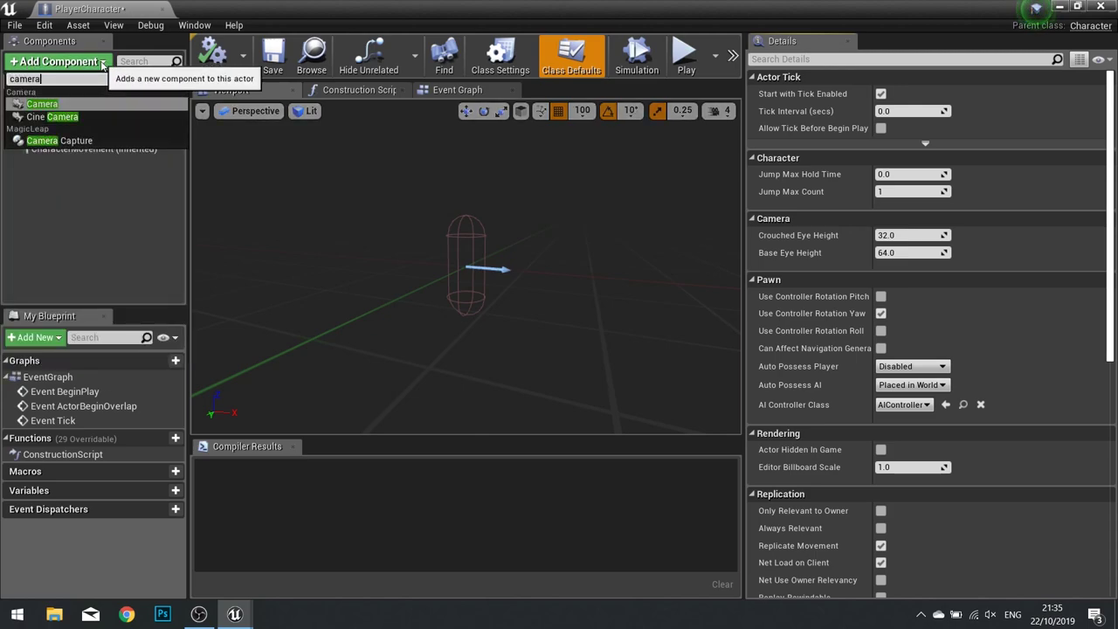
click(42, 104)
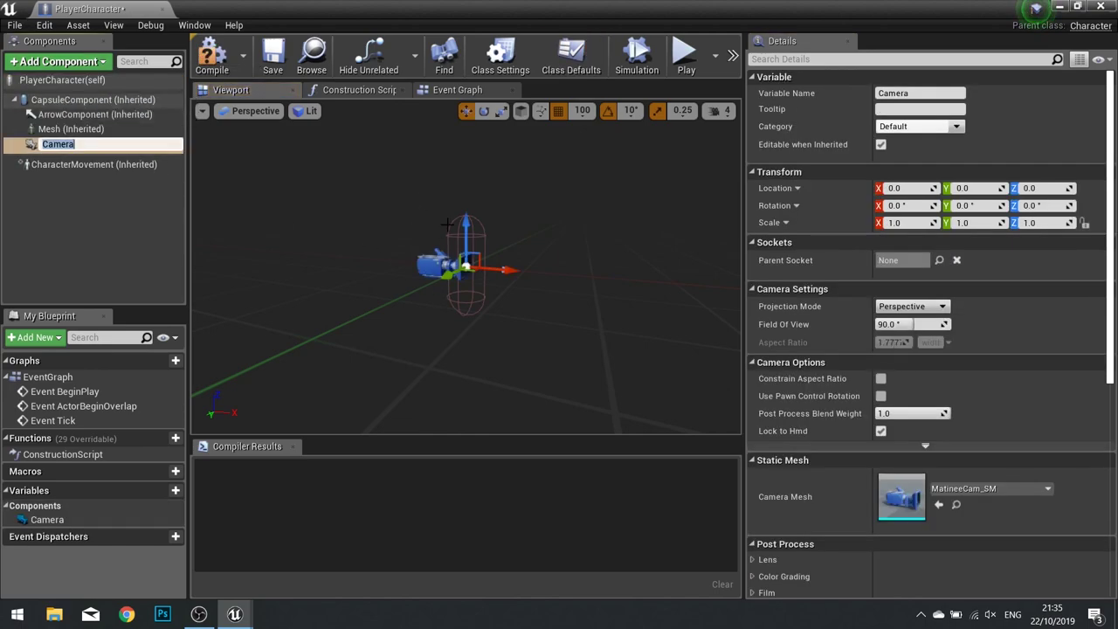
- Keep the name Camera, snap at 10, raise it to Z 50, compile, and return to Maze1
key(Return)
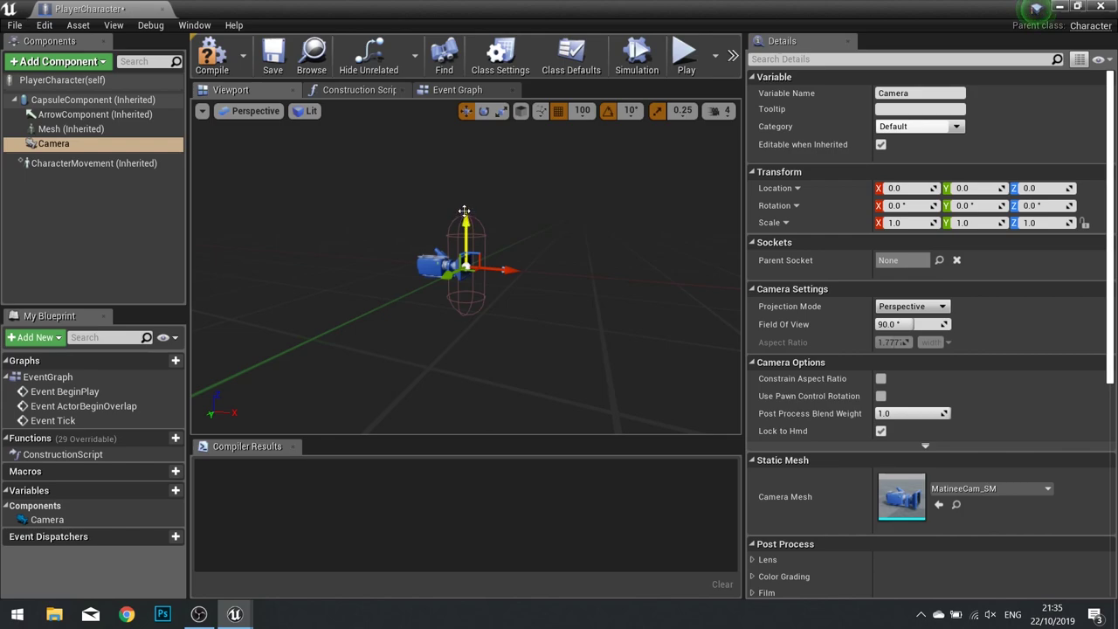
click(582, 110)
click(590, 173)
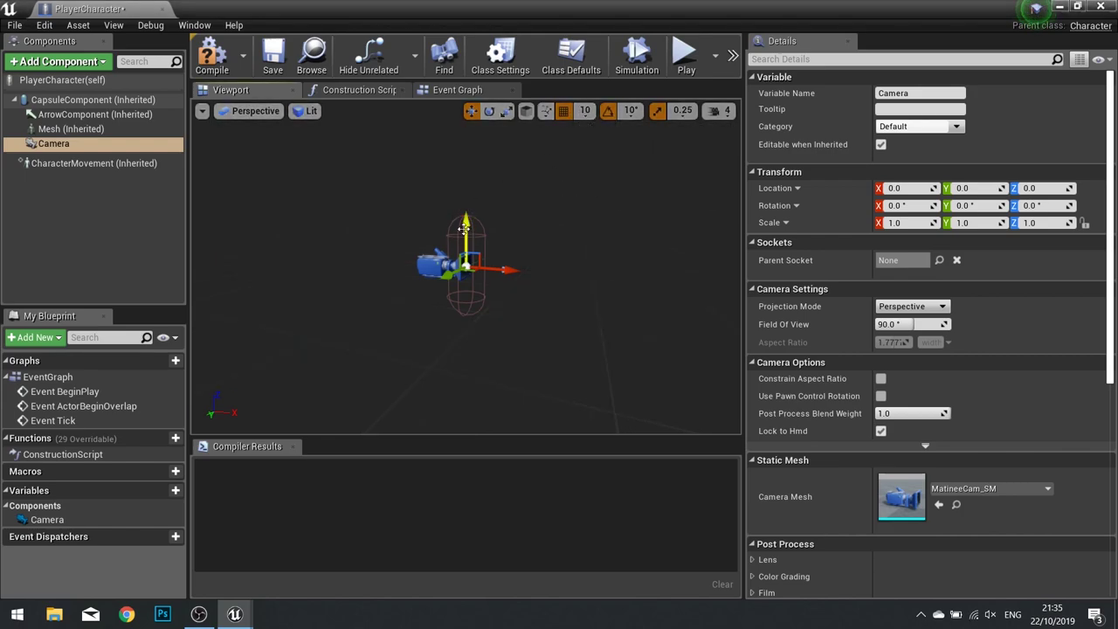
drag(466, 232, 466, 199)
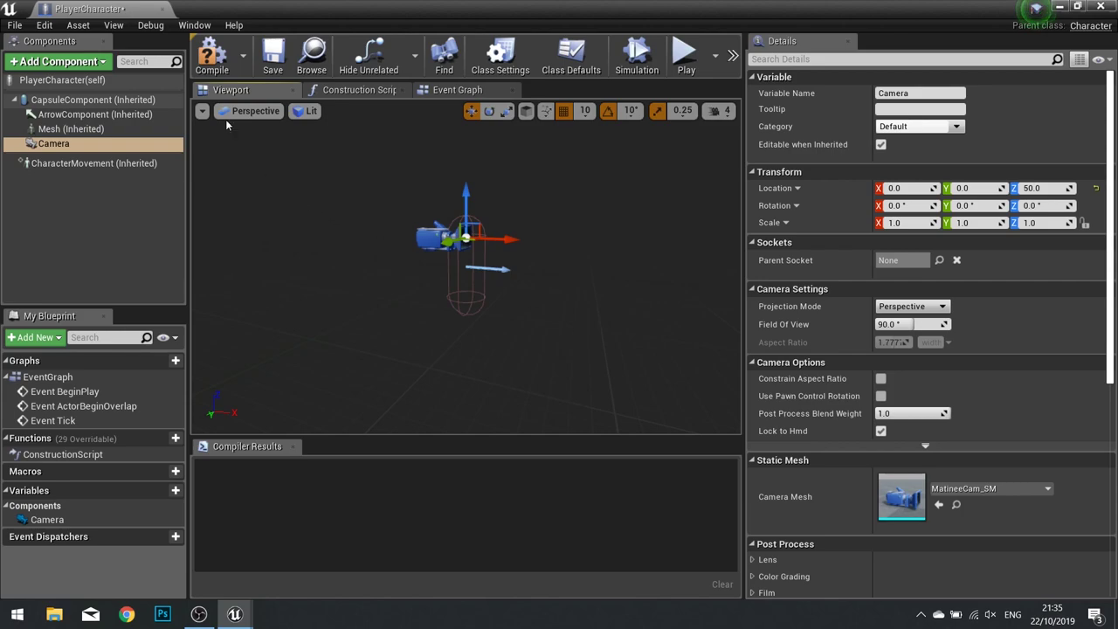
click(211, 55)
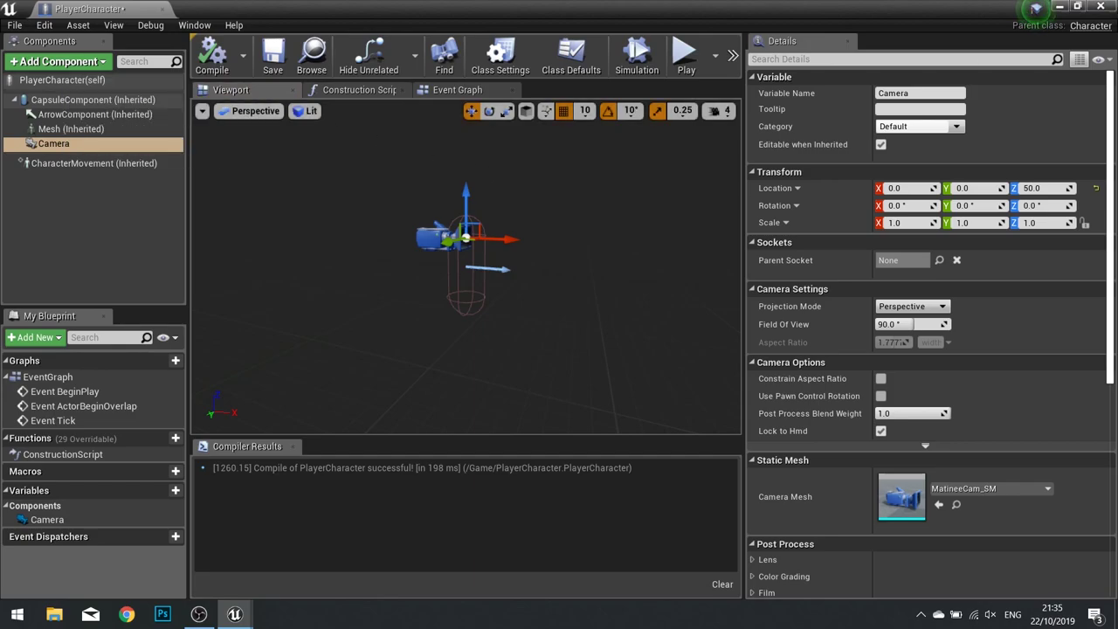
key(alt+Tab)
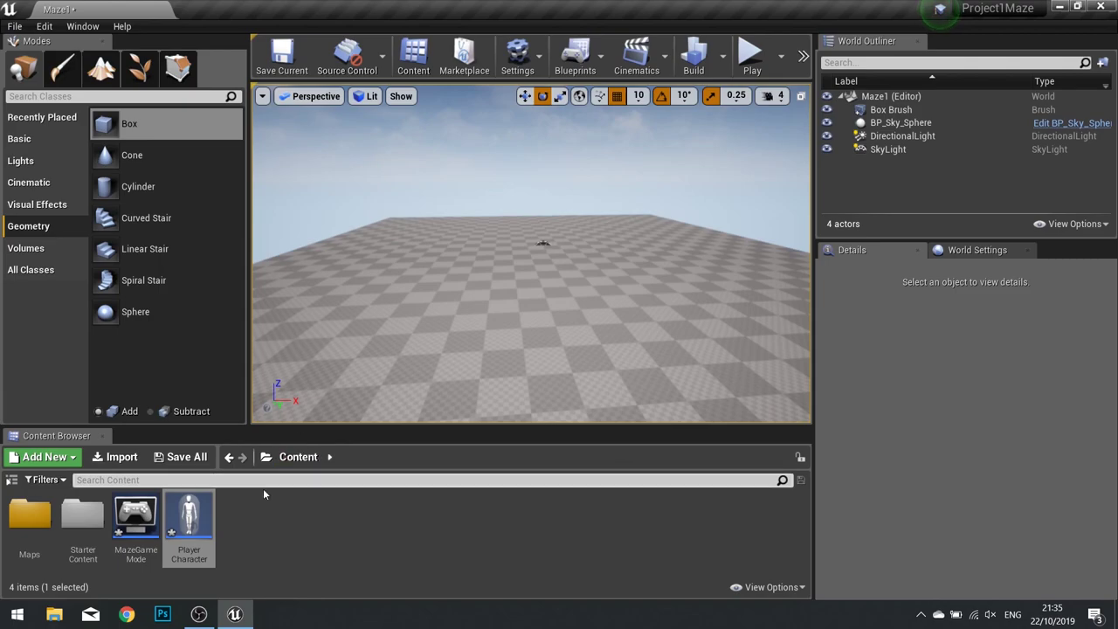
- Drop a PlayerCharacter into the middle of Maze1 and run a quick Alt+P test play
drag(189, 524, 567, 311)
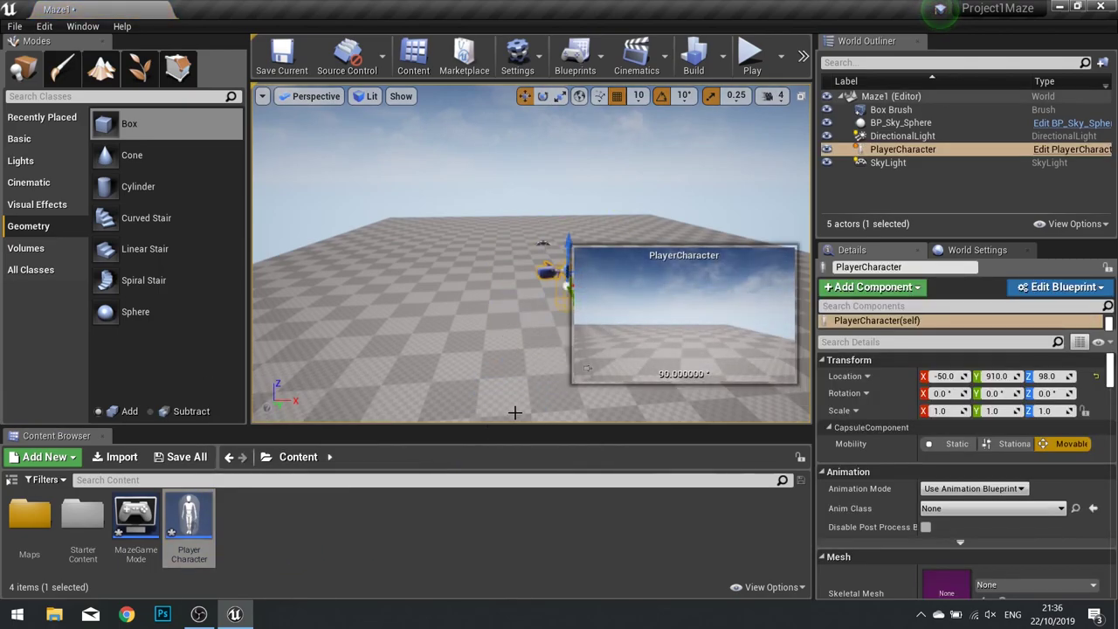
key(alt+p)
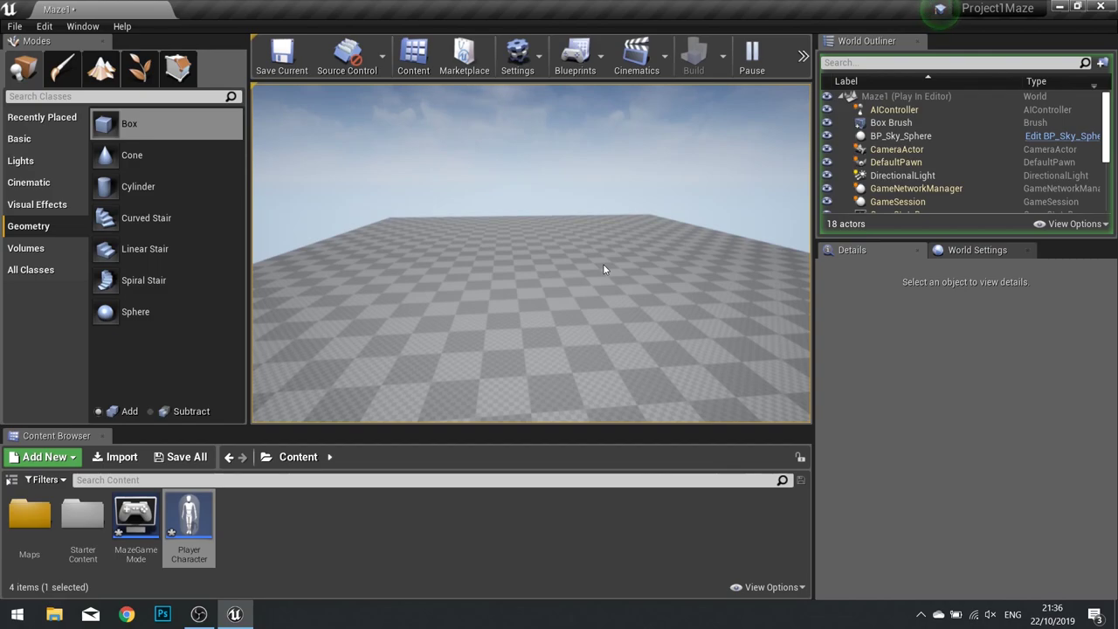
key(Escape)
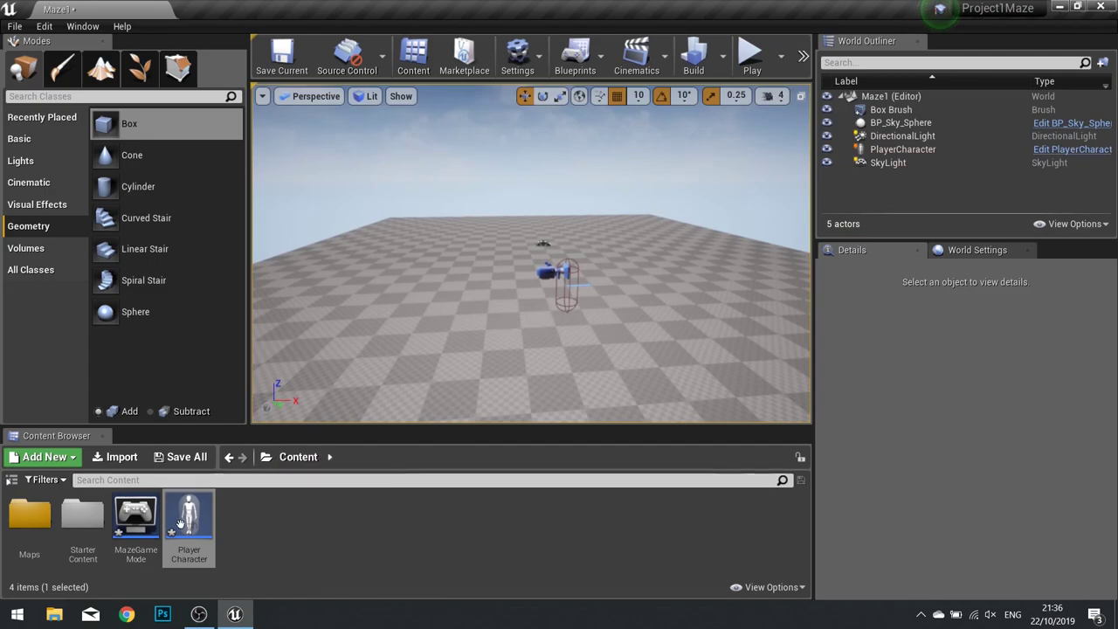
- Set MazeGameMode's Default Pawn Class to PlayerCharacter, then compile, save and close it
double_click(133, 517)
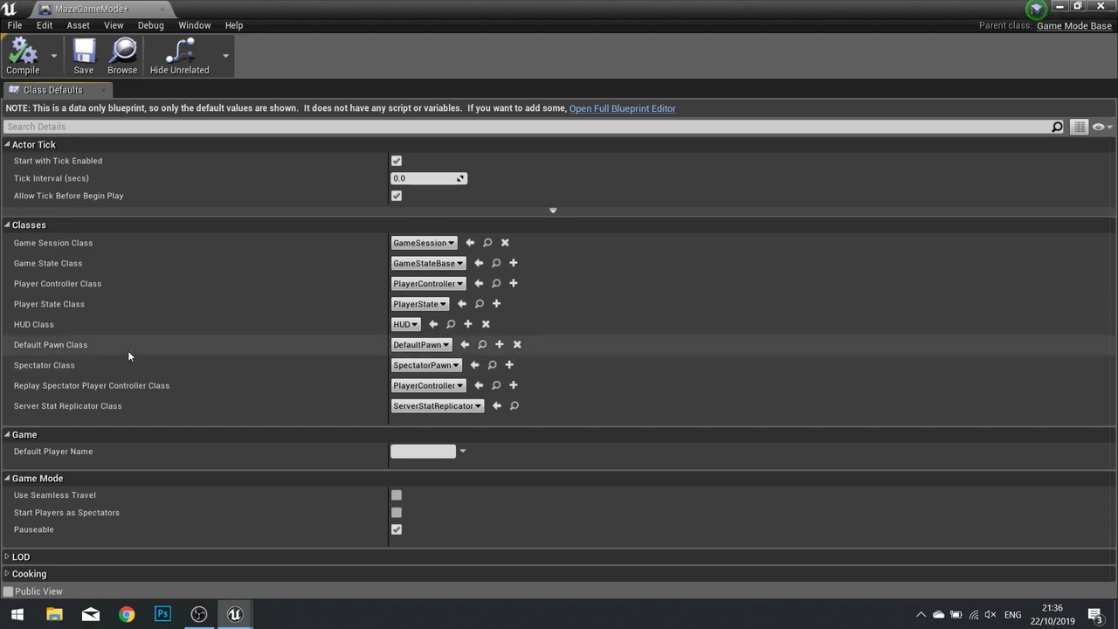
click(412, 346)
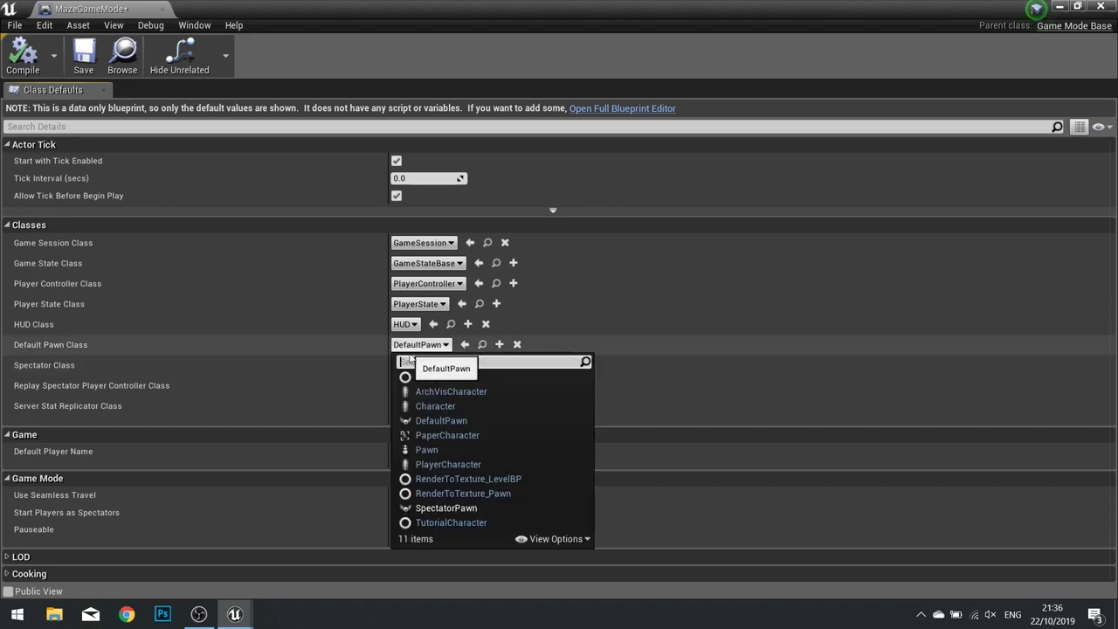
click(441, 464)
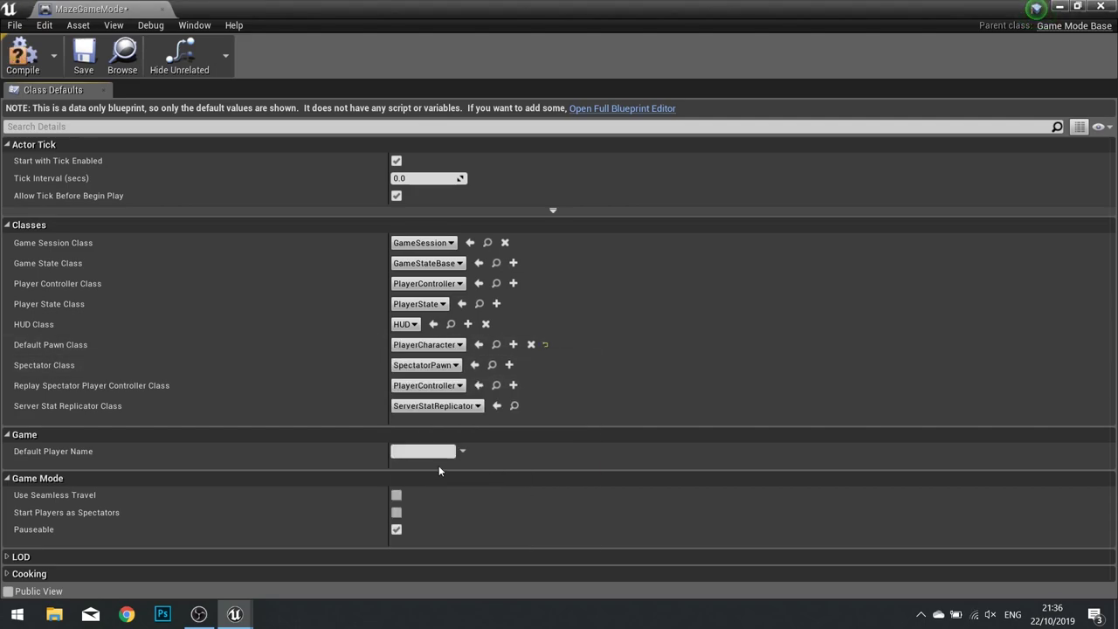
click(23, 54)
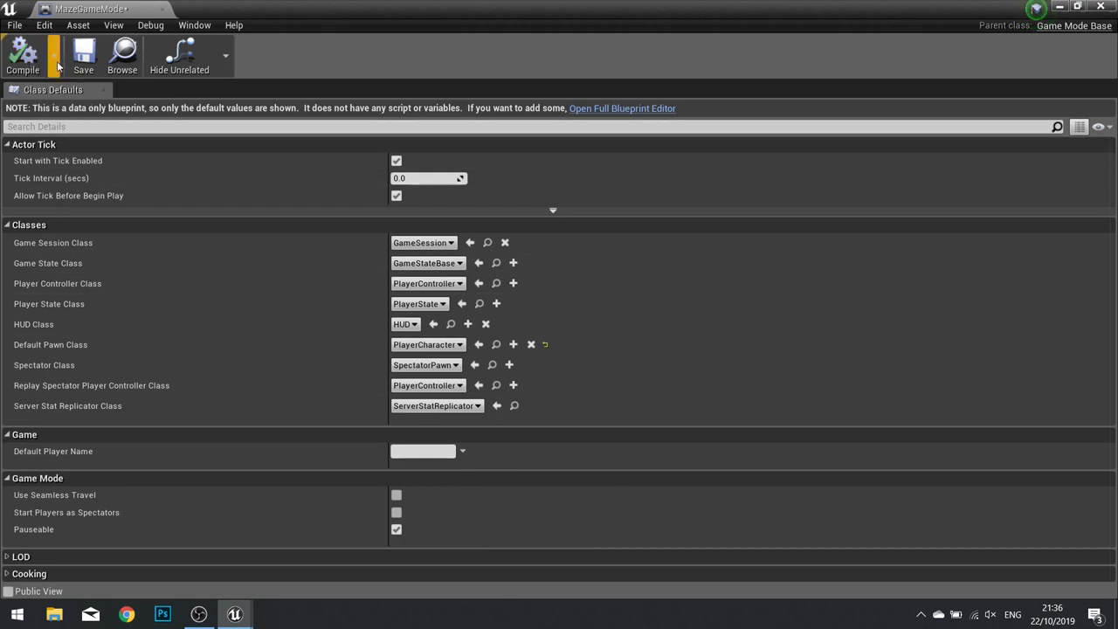
click(83, 54)
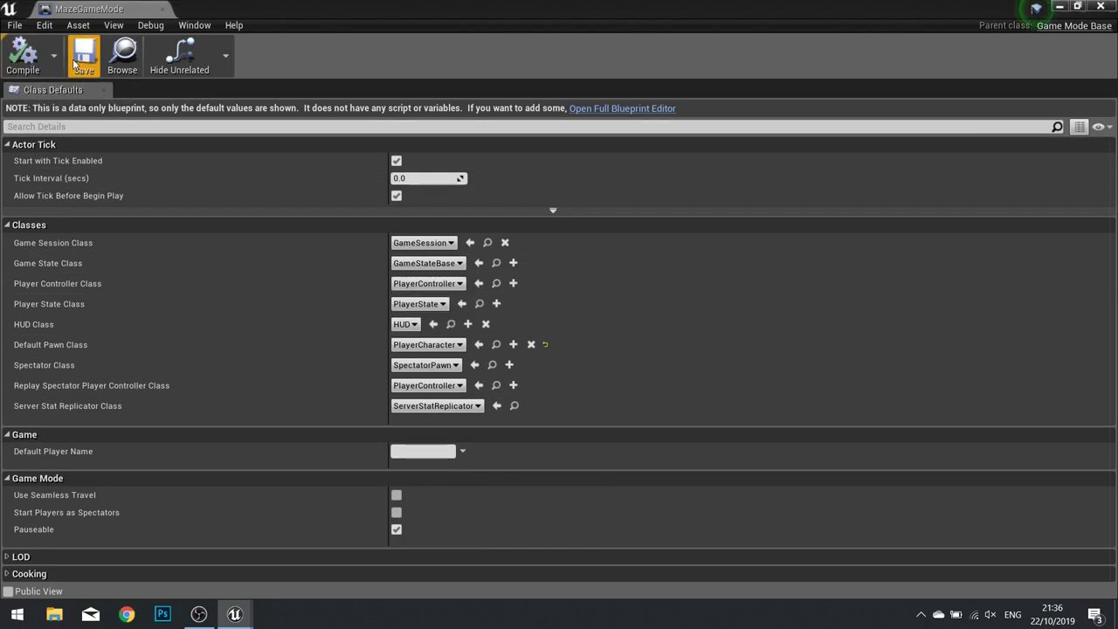
click(1102, 8)
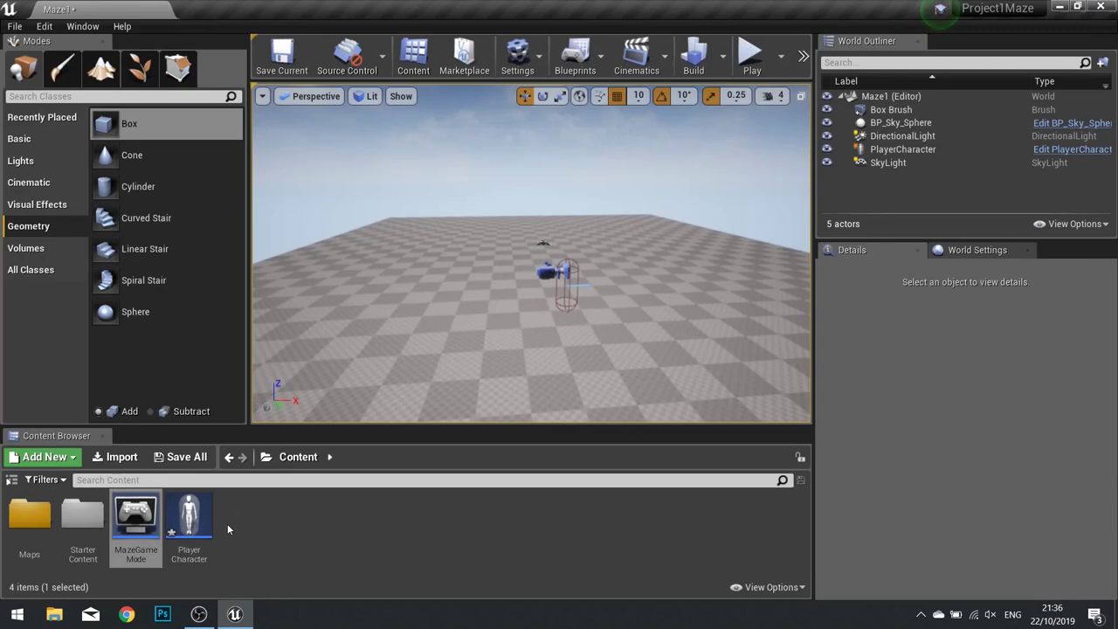
click(749, 56)
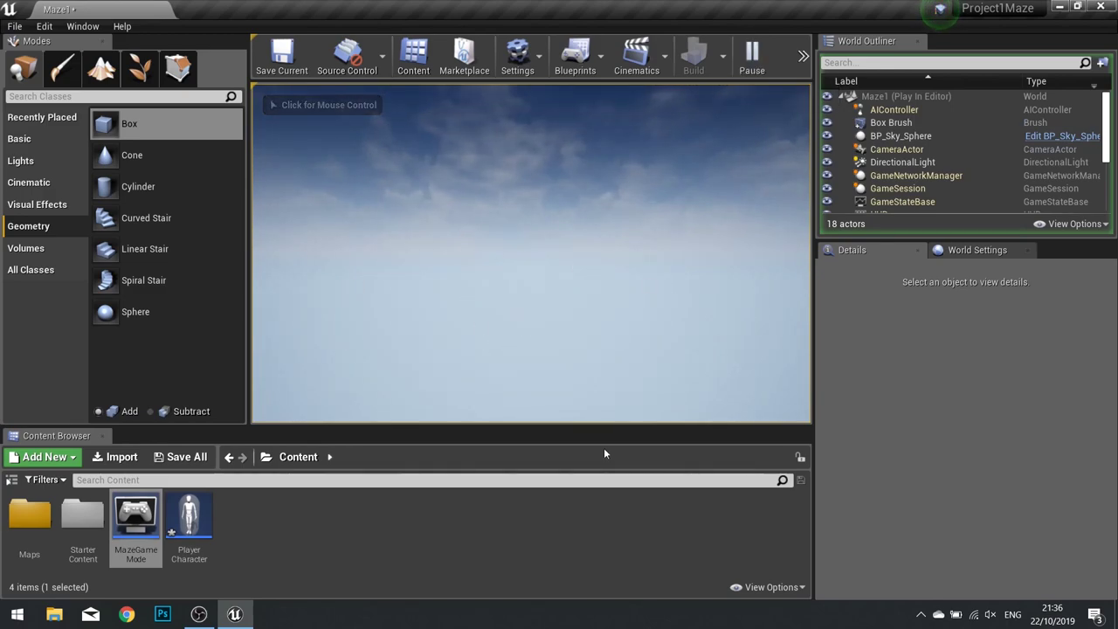
key(Escape)
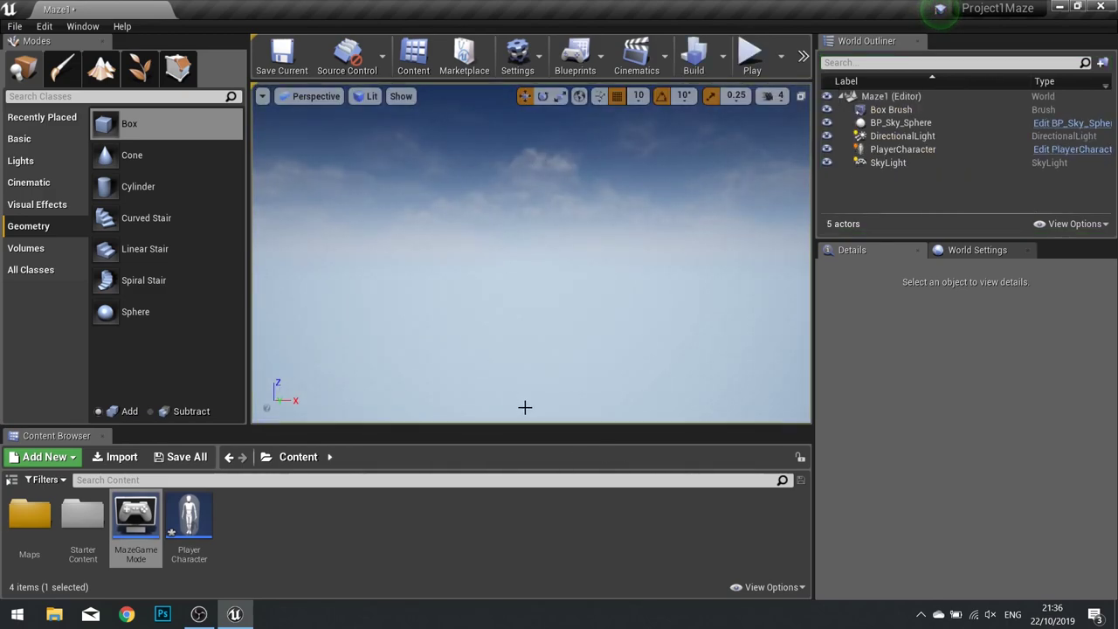
right_drag(524, 407, 524, 332)
scroll(524, 332, up, 4)
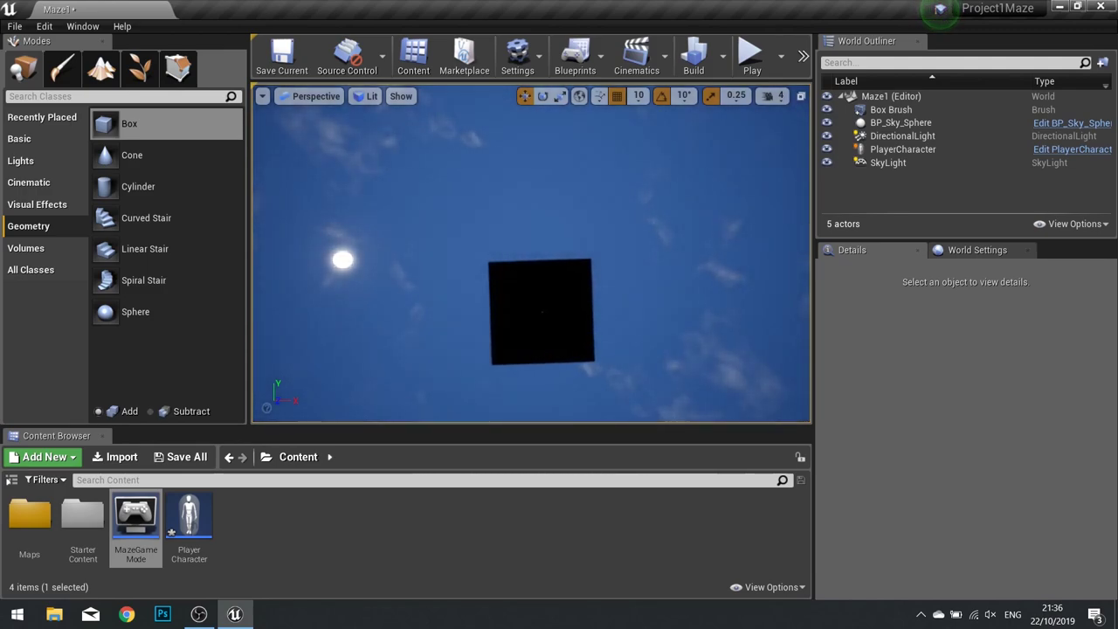
scroll(542, 332, up, 5)
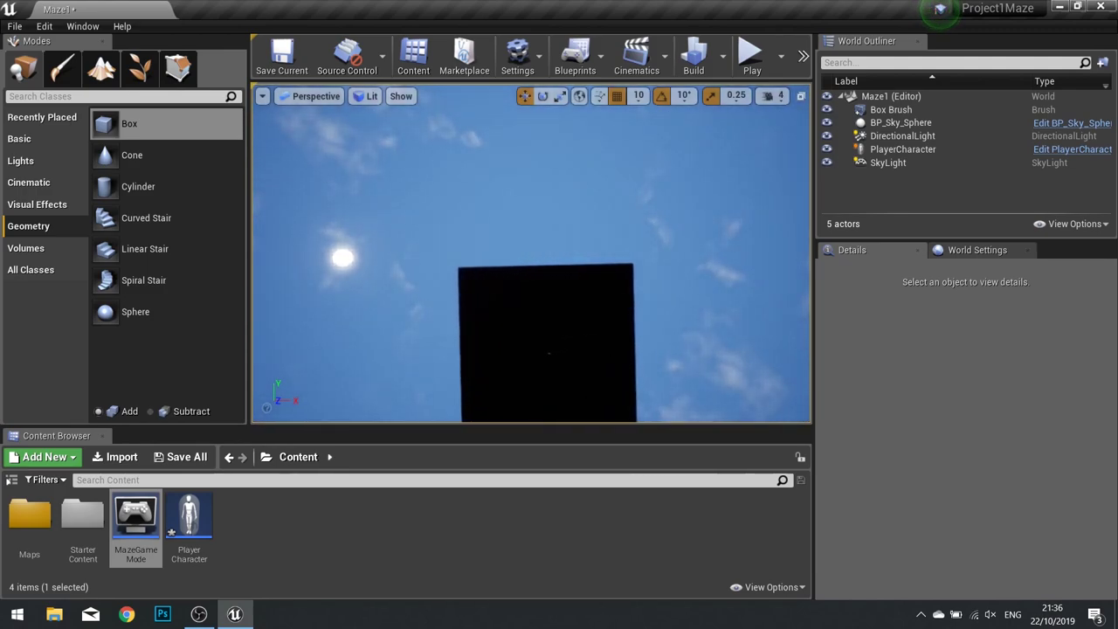
scroll(541, 332, up, 6)
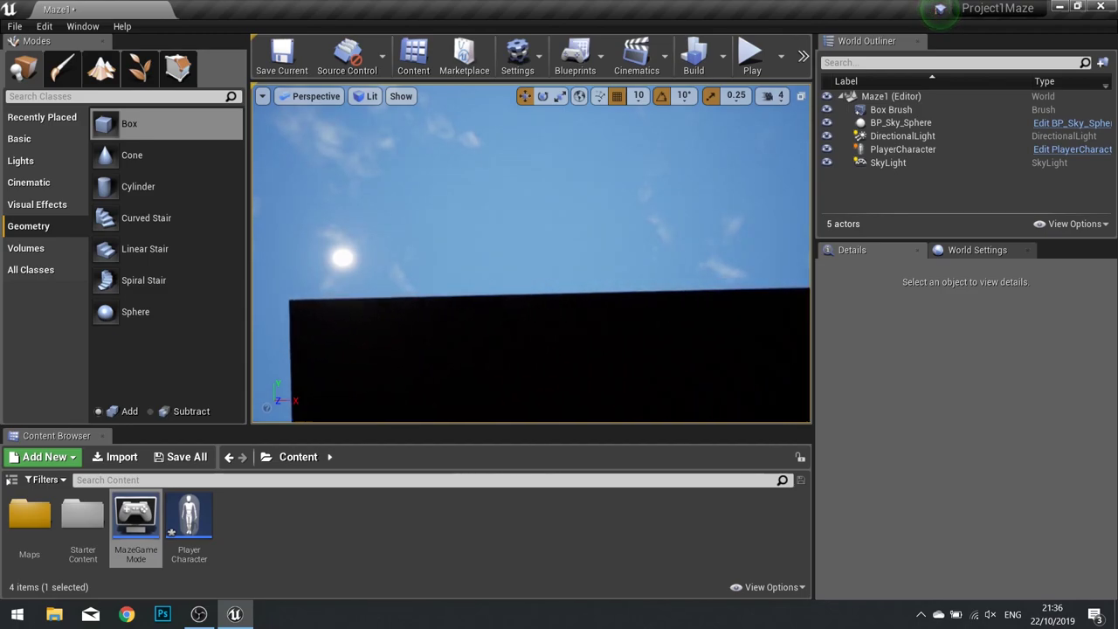
right_drag(542, 332, 531, 258)
right_drag(504, 369, 497, 368)
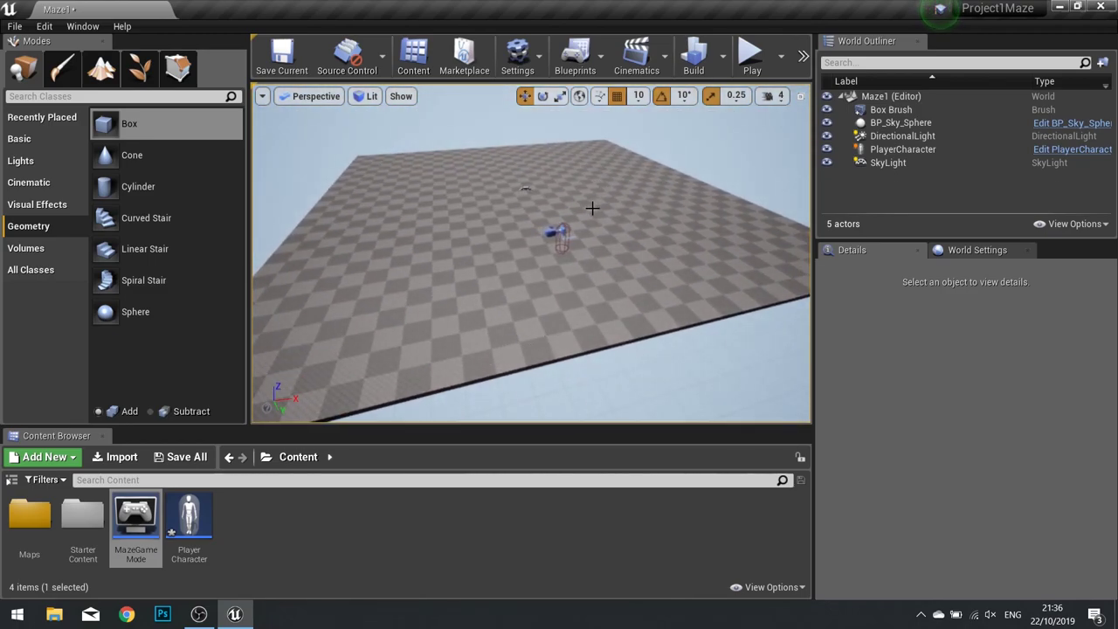
- Set the placed PlayerCharacter's Auto Possess Player to Player 0
click(558, 231)
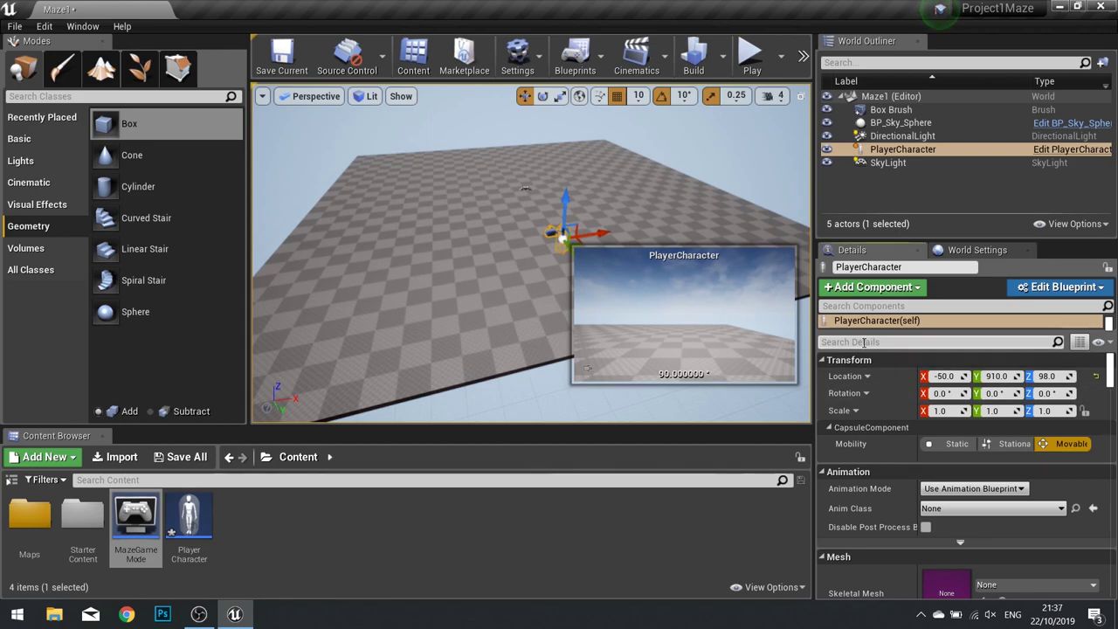
click(864, 342)
text(possess)
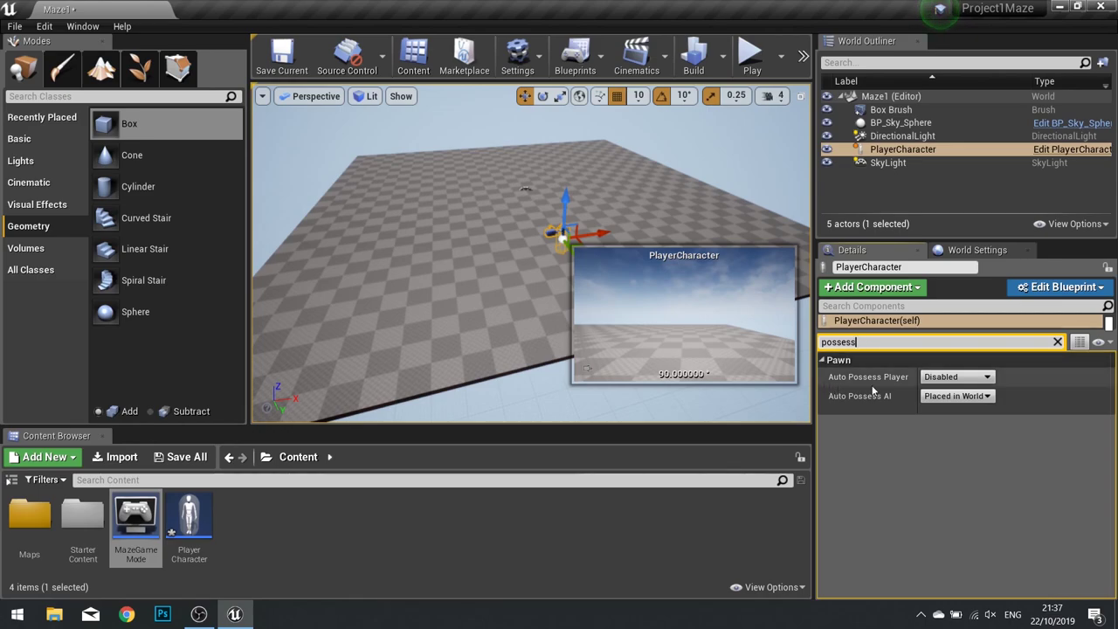
click(943, 381)
click(950, 400)
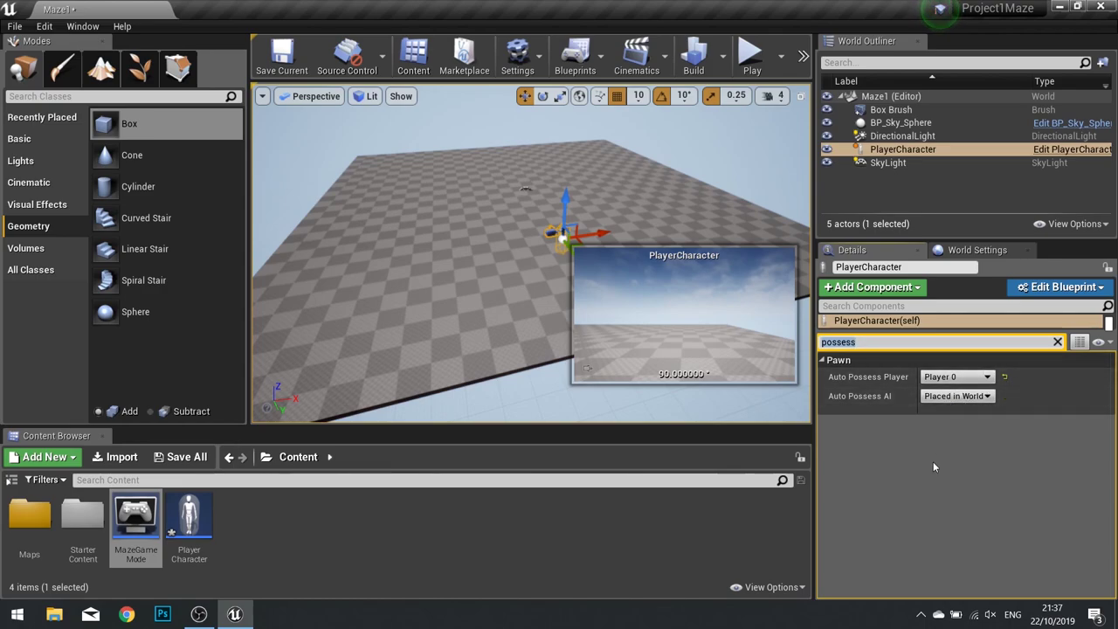
- Test-play the level, stop it, and bring the player character back into view
click(749, 54)
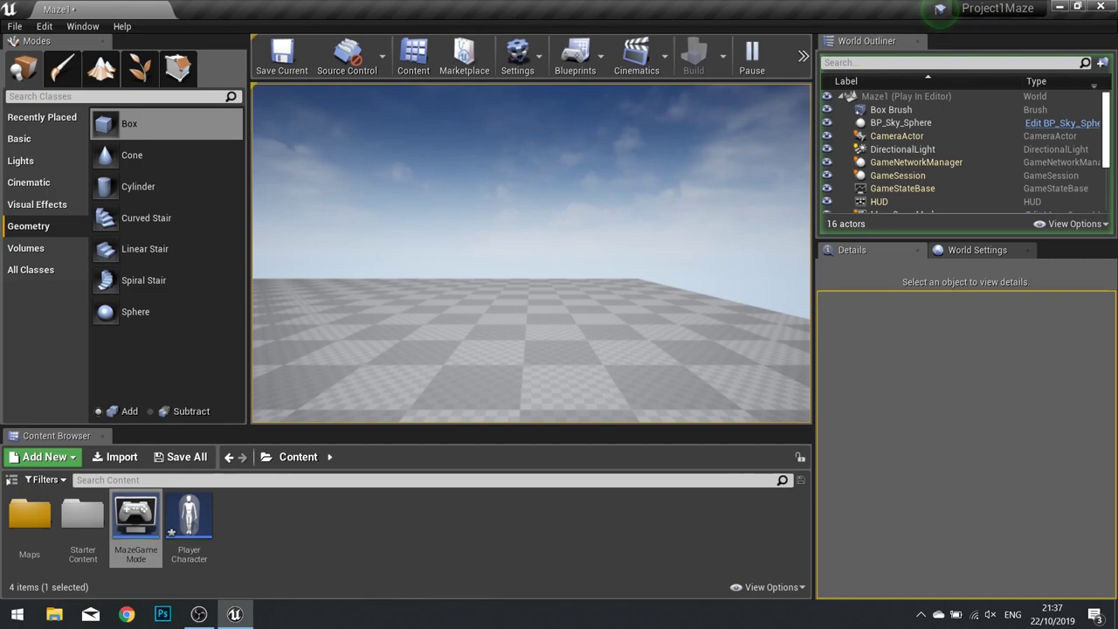
key(Escape)
right_drag(442, 270, 442, 270)
right_drag(531, 384, 449, 392)
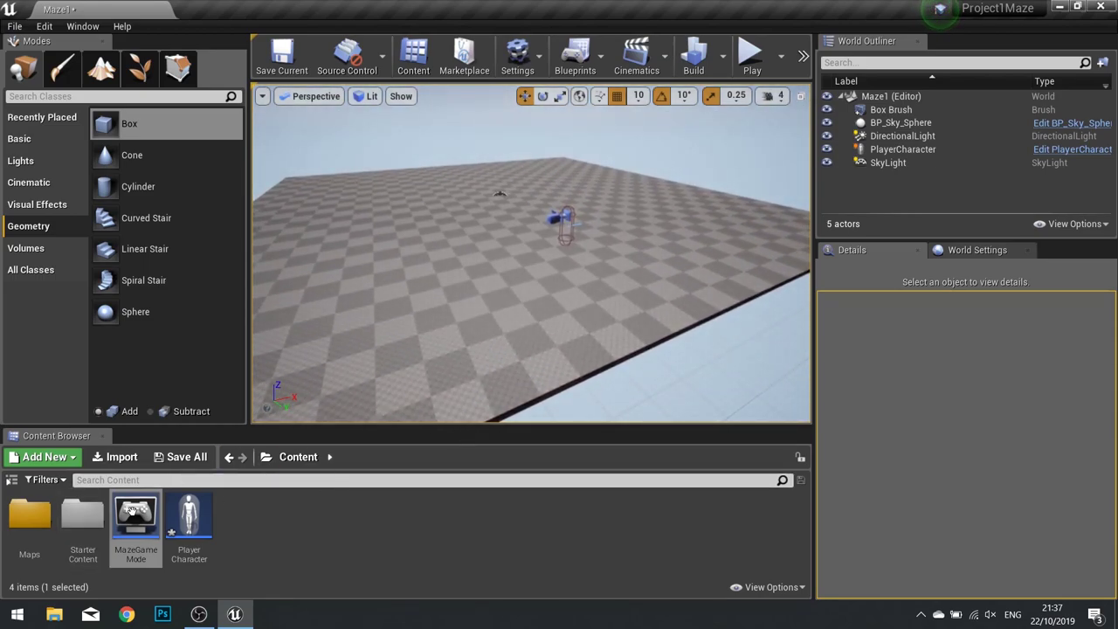
- Create a Player folder and move PlayerCharacter into it
right_click(256, 529)
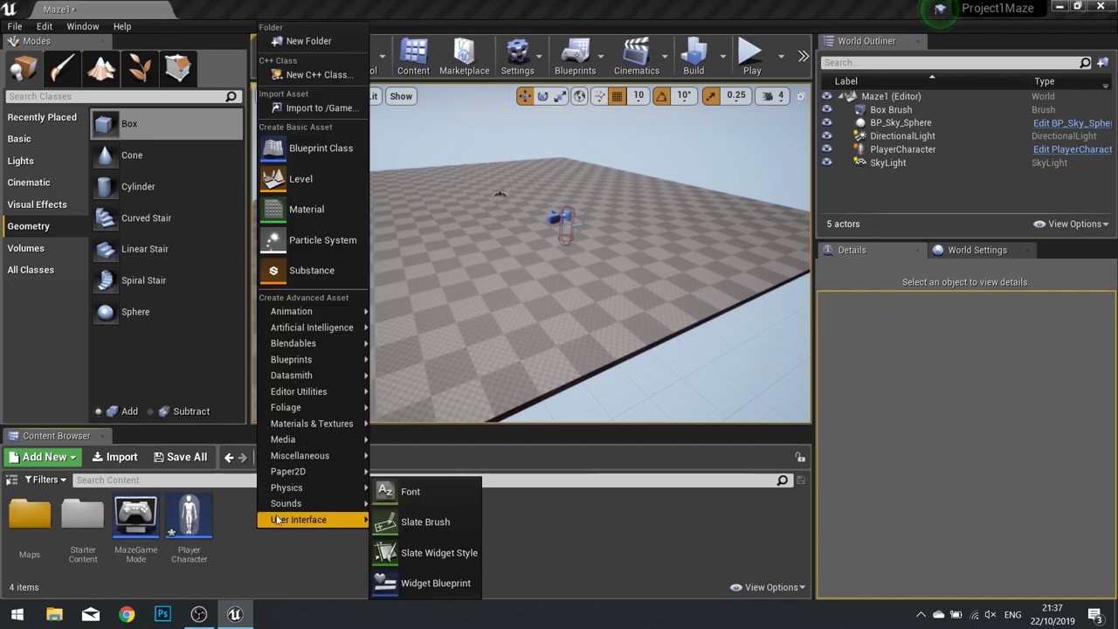
click(313, 44)
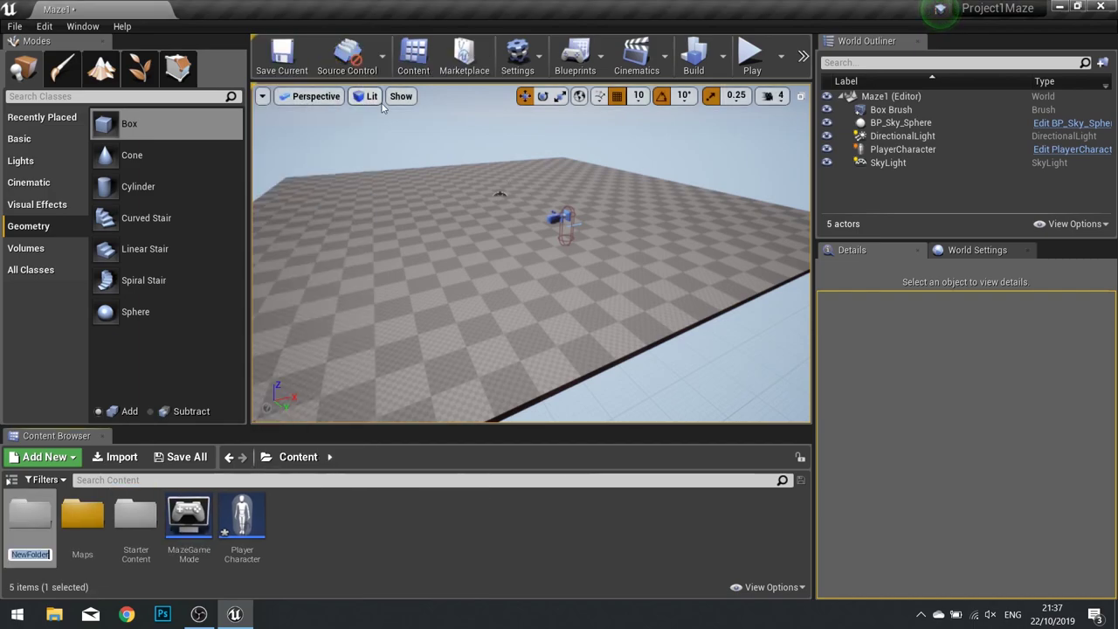
text(Pl)
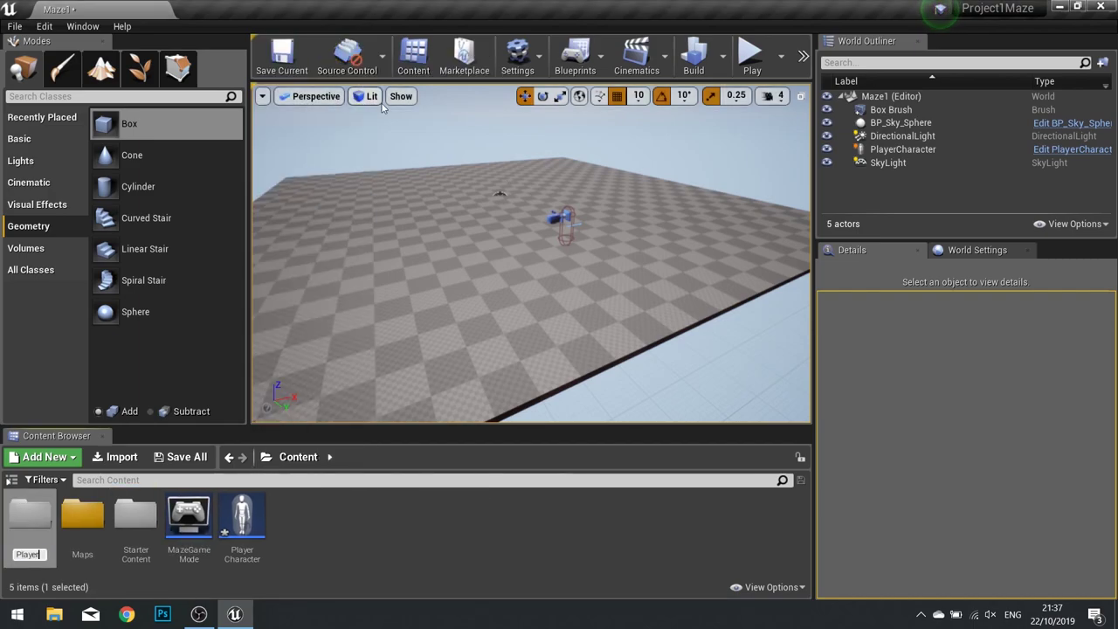
text(ayer)
key(Return)
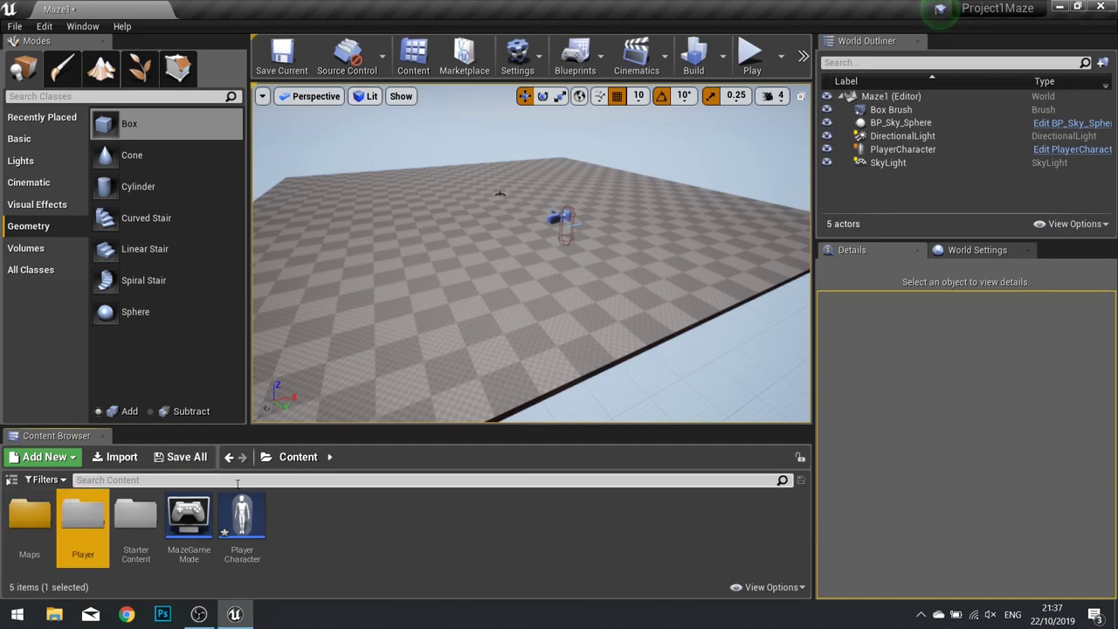
drag(241, 516, 97, 524)
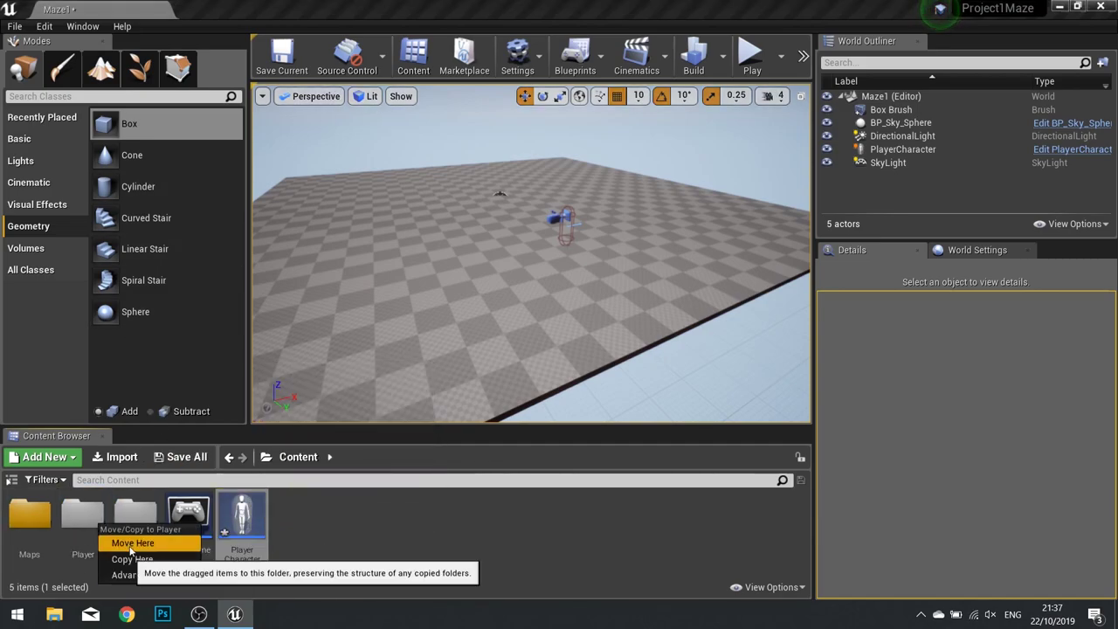
key(Delete)
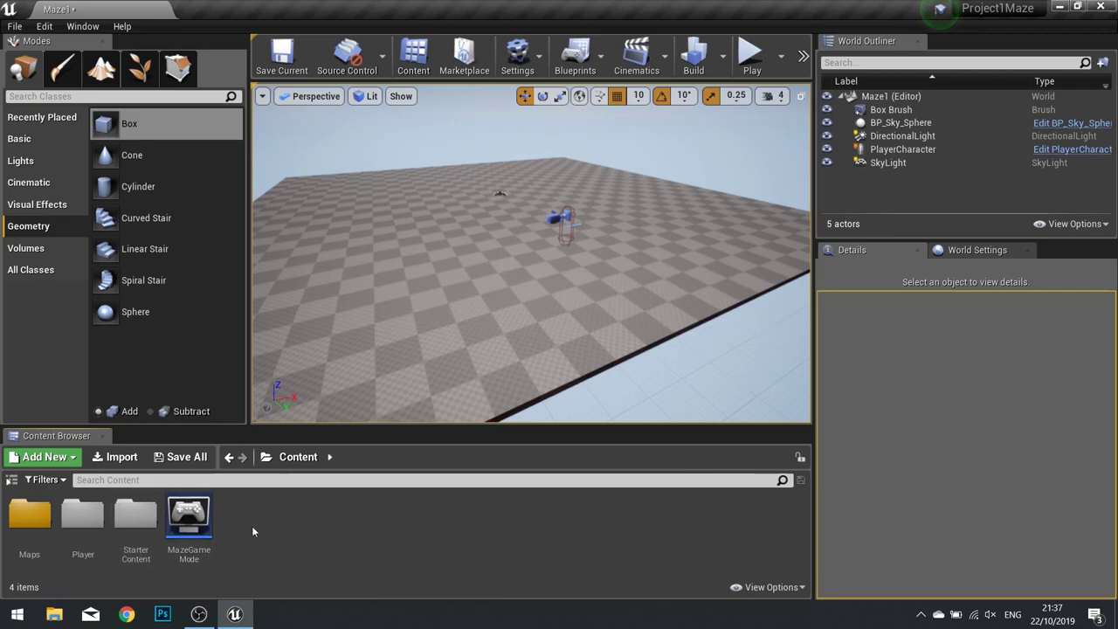
- Create a Game Settings folder and move MazeGameMode into it
right_click(251, 526)
click(291, 39)
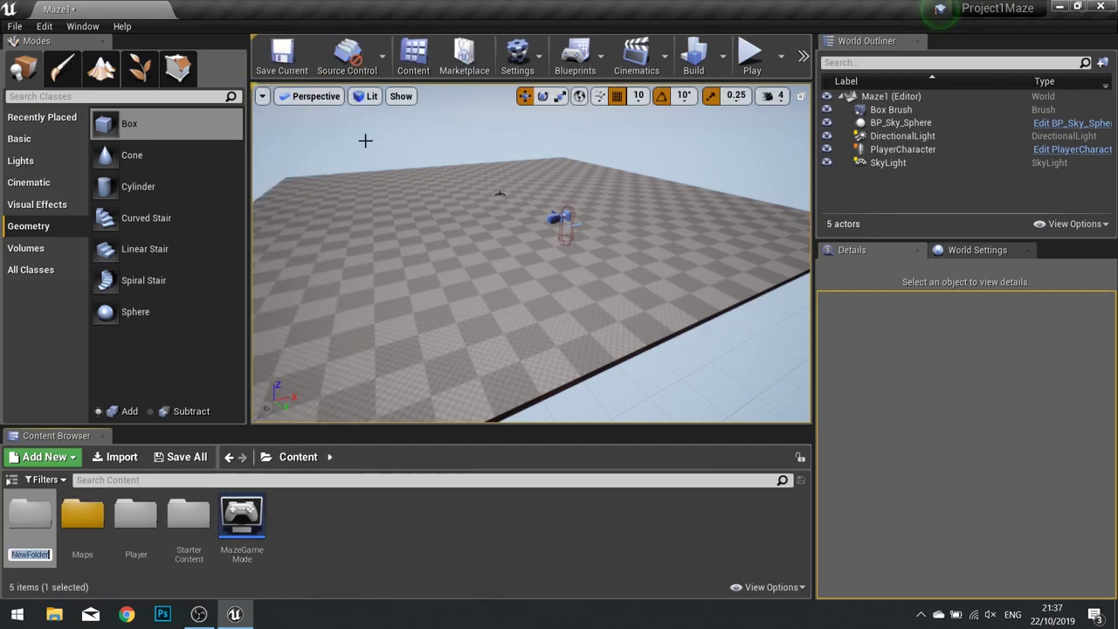
text(Game)
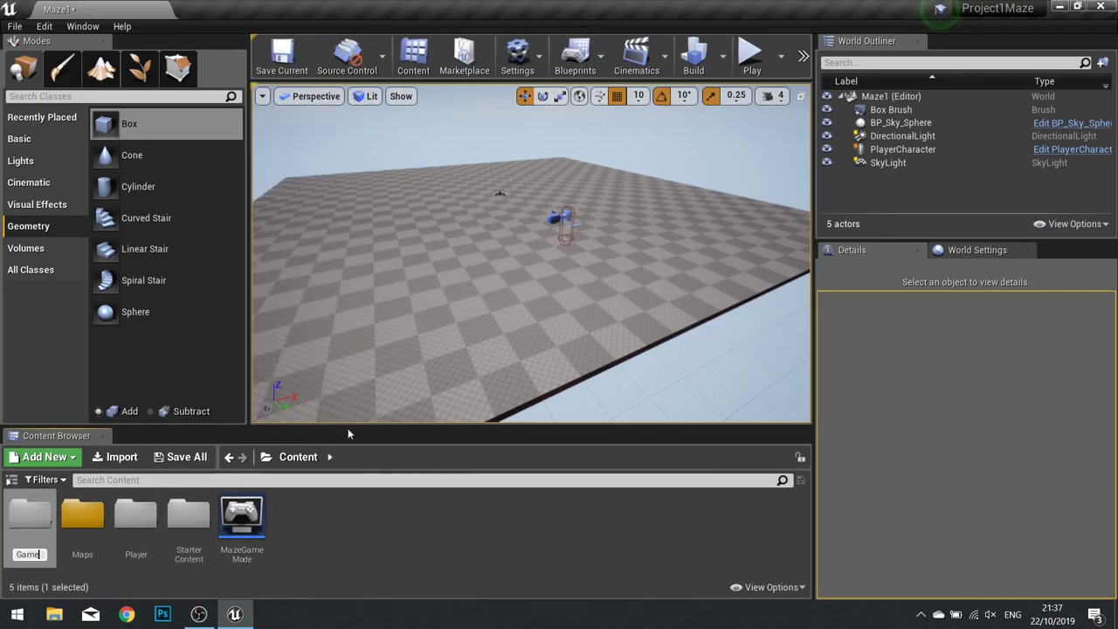
text(Mode)
text(Settings)
key(Return)
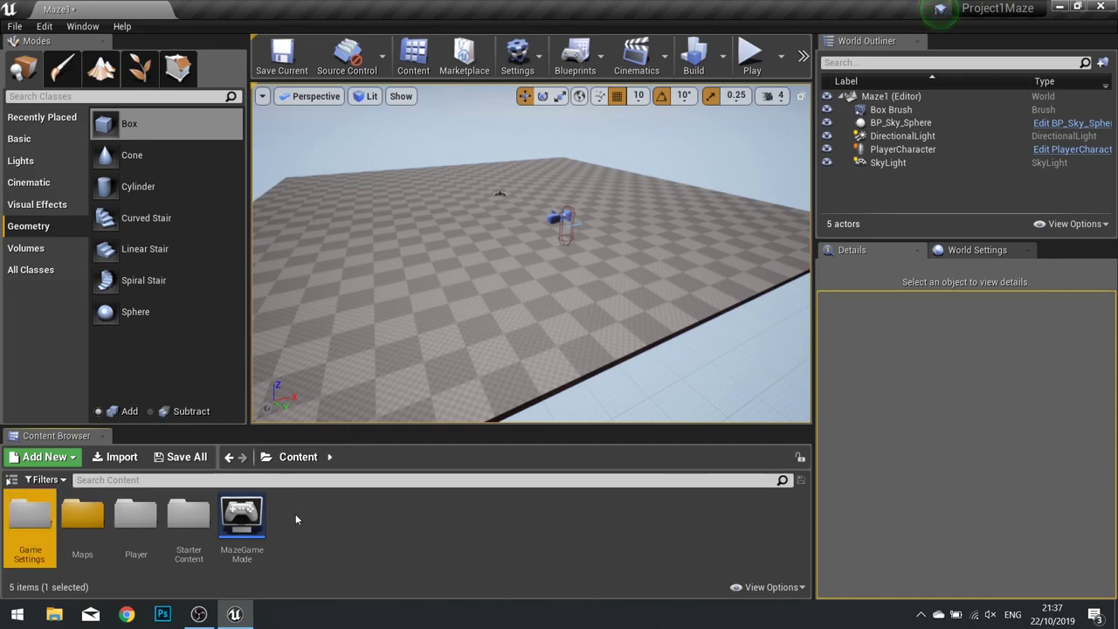
drag(242, 520, 31, 518)
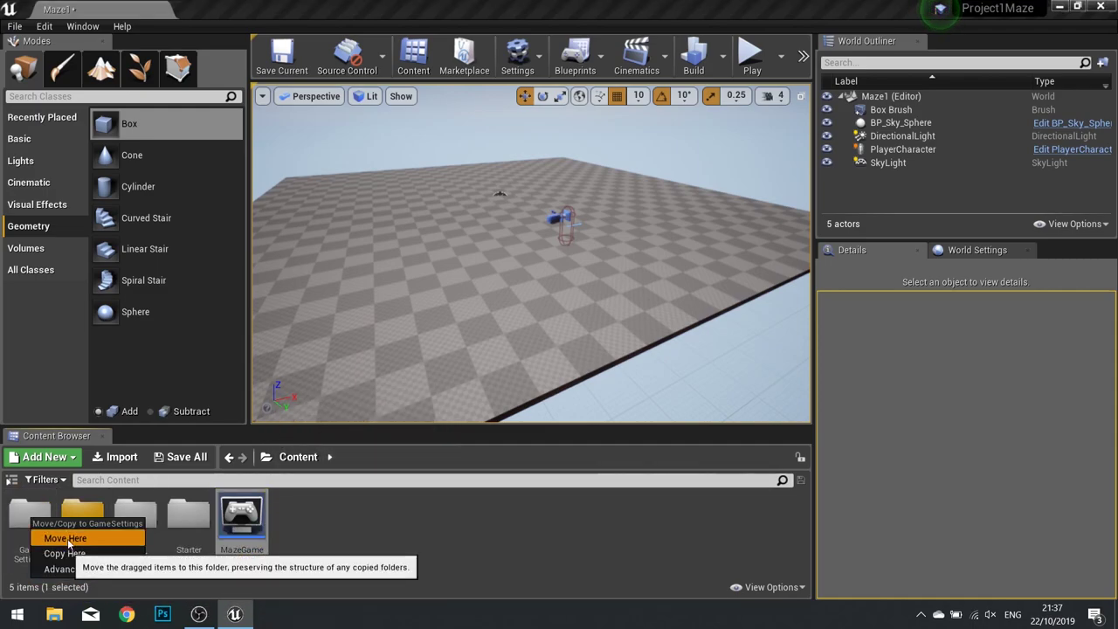
click(67, 537)
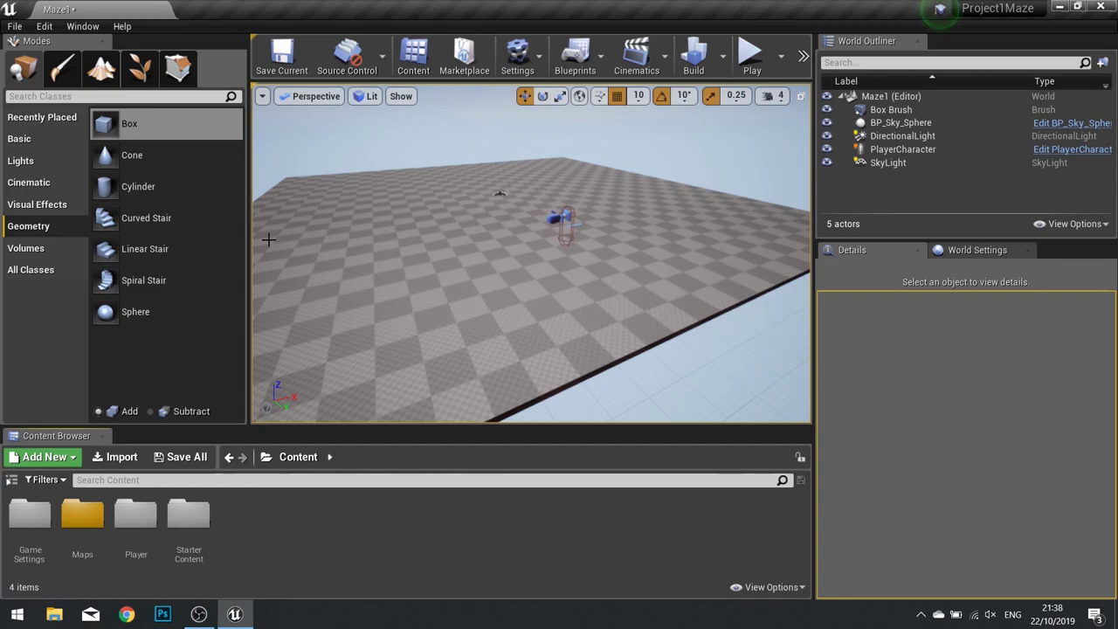